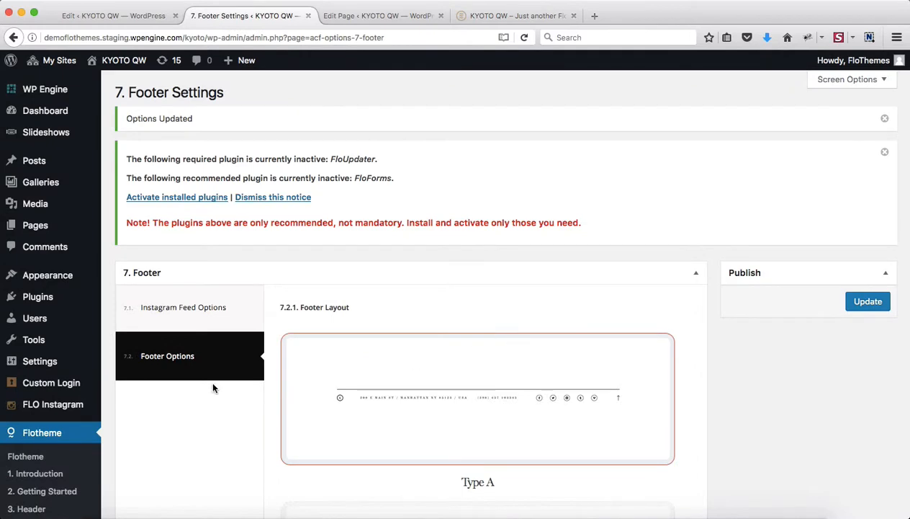
# Review the footer layout types and Type A logo options, comparing them with the footer on the live site
pyautogui.scroll(-5, 213, 384)
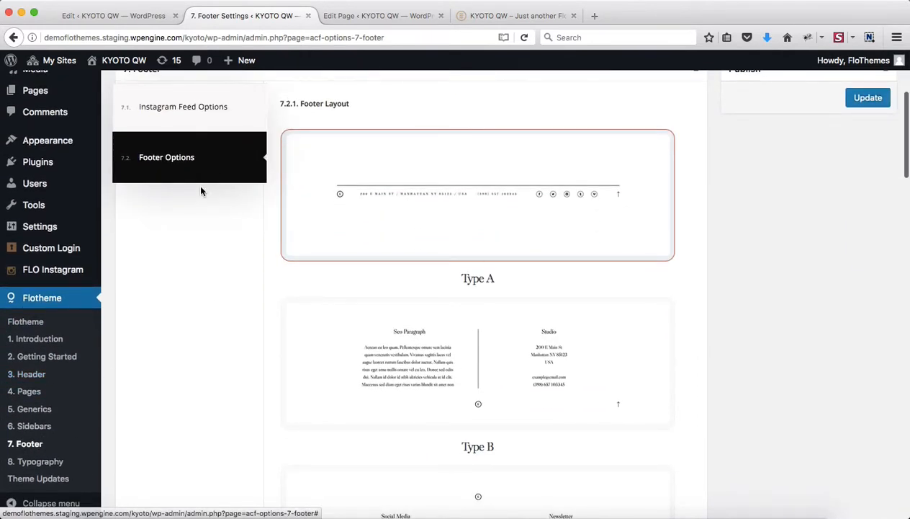
pyautogui.scroll(2, 638, 186)
pyautogui.scroll(-5, 638, 186)
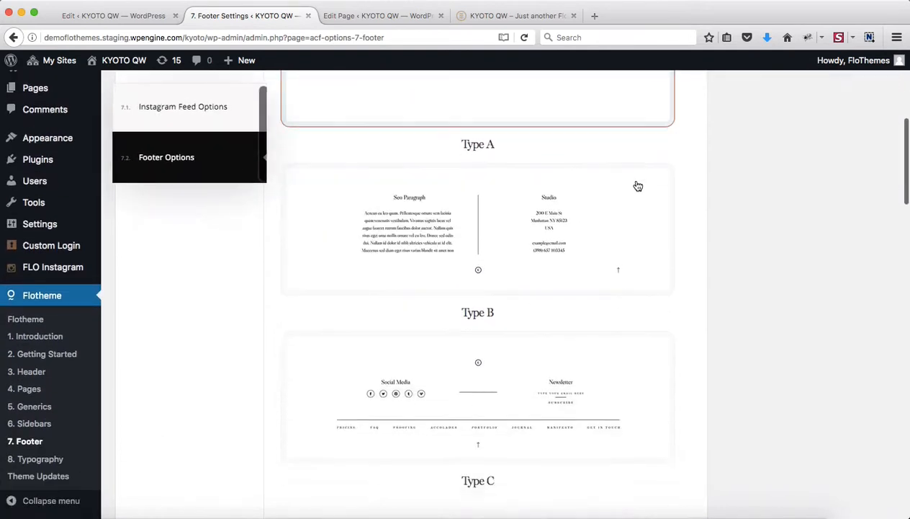
pyautogui.scroll(3, 642, 236)
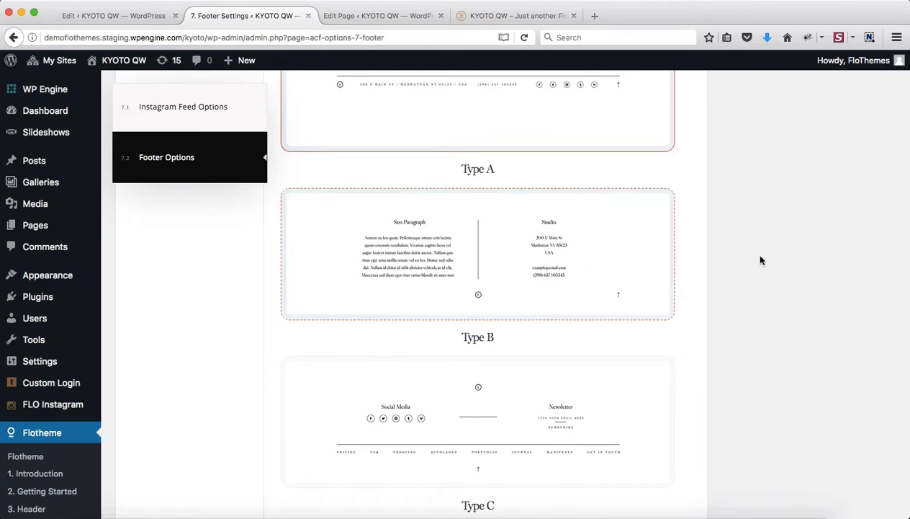
pyautogui.scroll(-8, 760, 258)
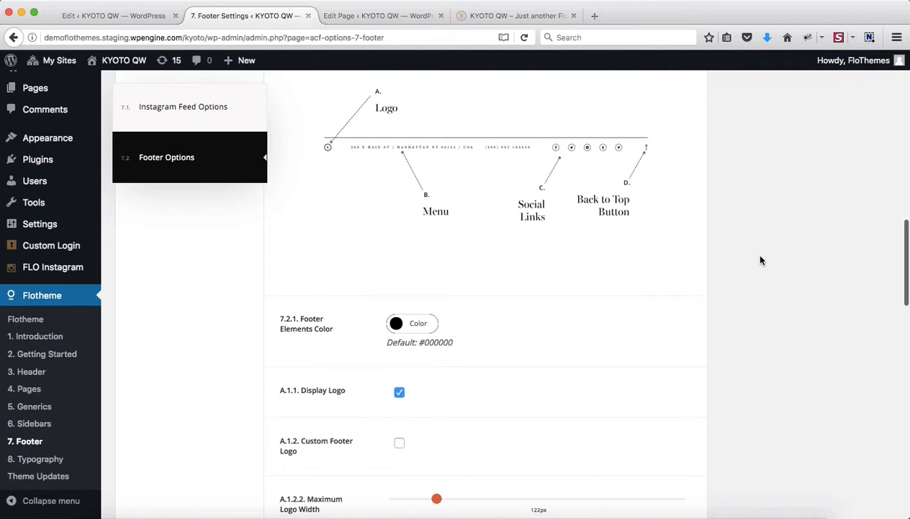
pyautogui.scroll(-3, 761, 259)
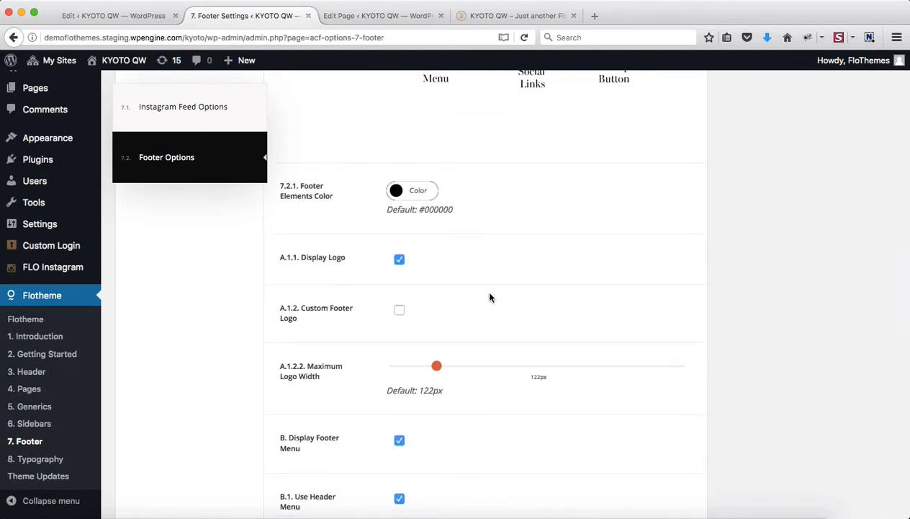
pyautogui.scroll(-1, 455, 256)
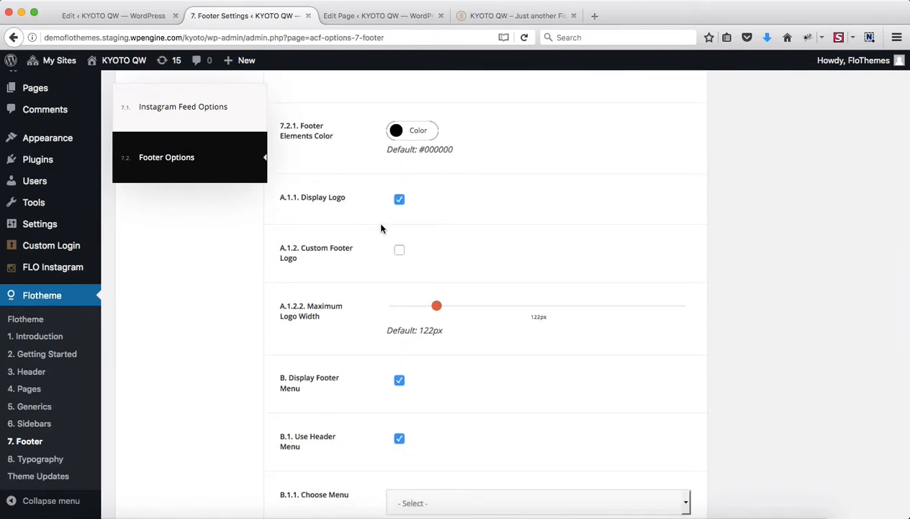
pyautogui.click(484, 17)
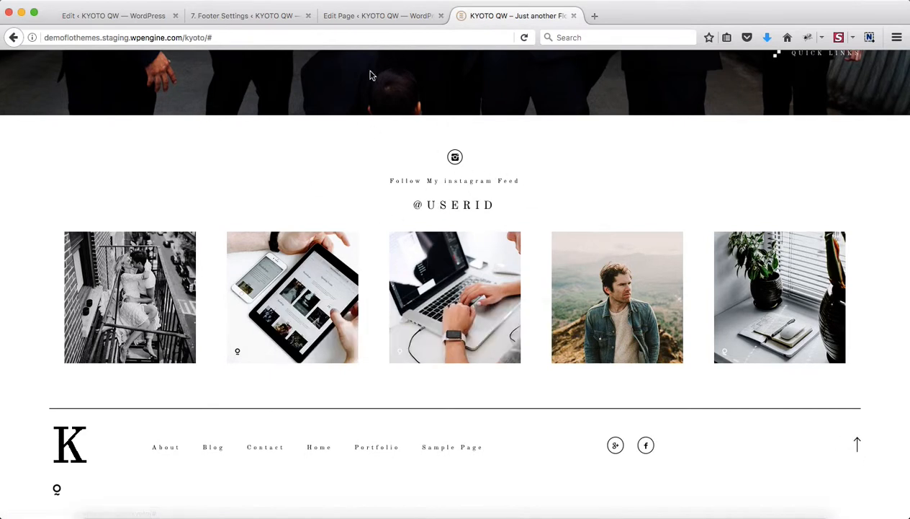
pyautogui.click(268, 19)
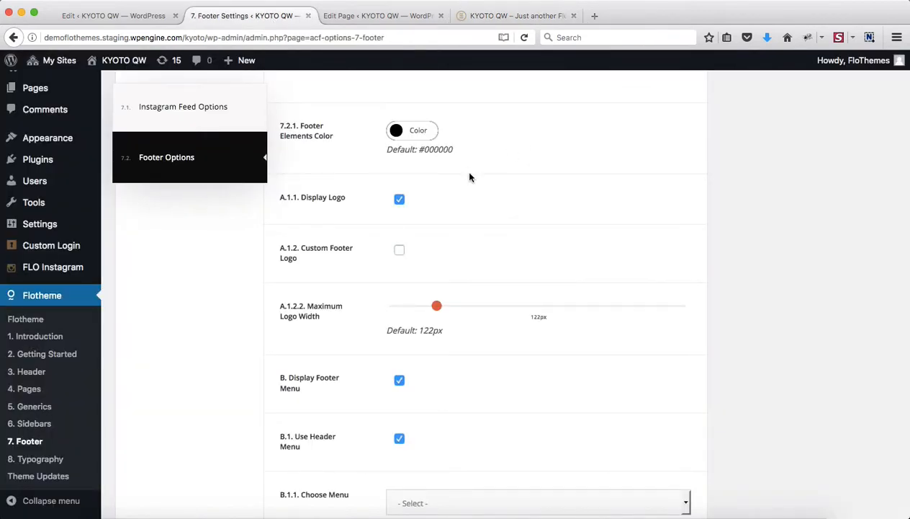
# Enable the custom footer logo and replace its logo image with the circular K-1.png from the media library
pyautogui.scroll(-1, 451, 188)
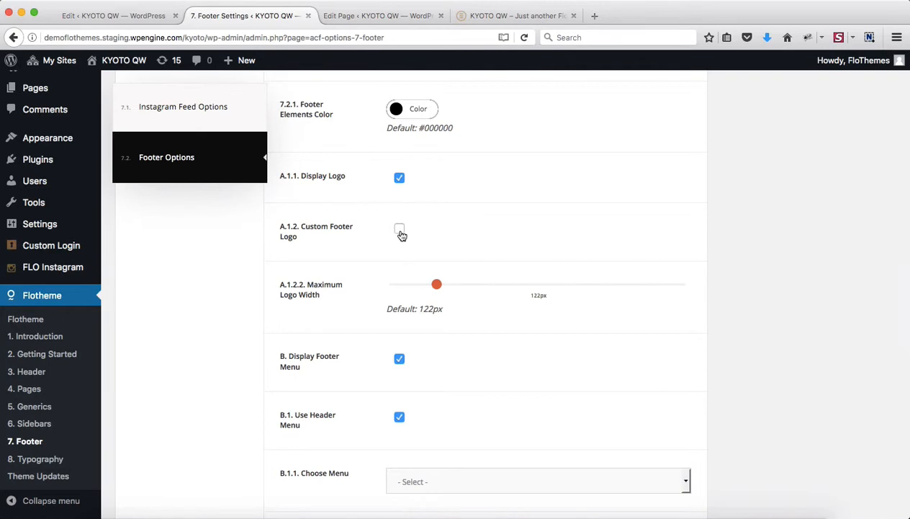
pyautogui.click(400, 230)
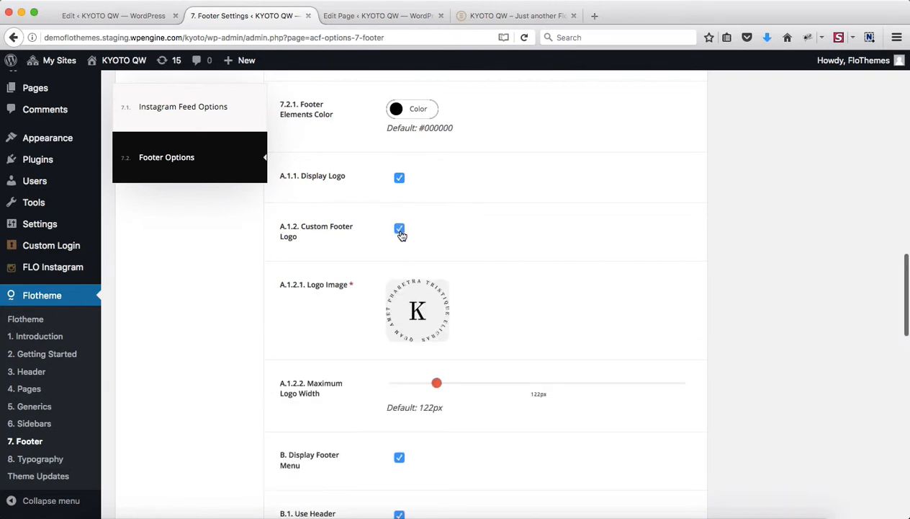
pyautogui.click(435, 290)
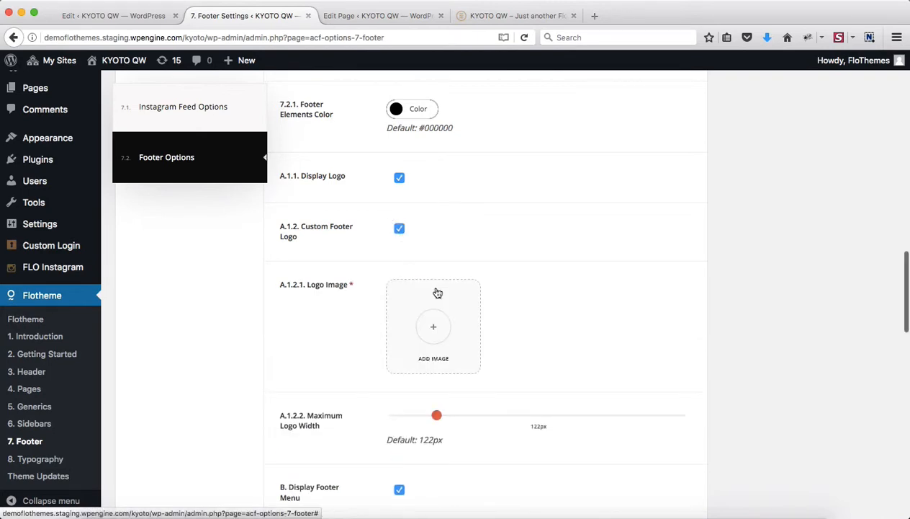
pyautogui.scroll(-2, 536, 285)
pyautogui.scroll(-1, 537, 284)
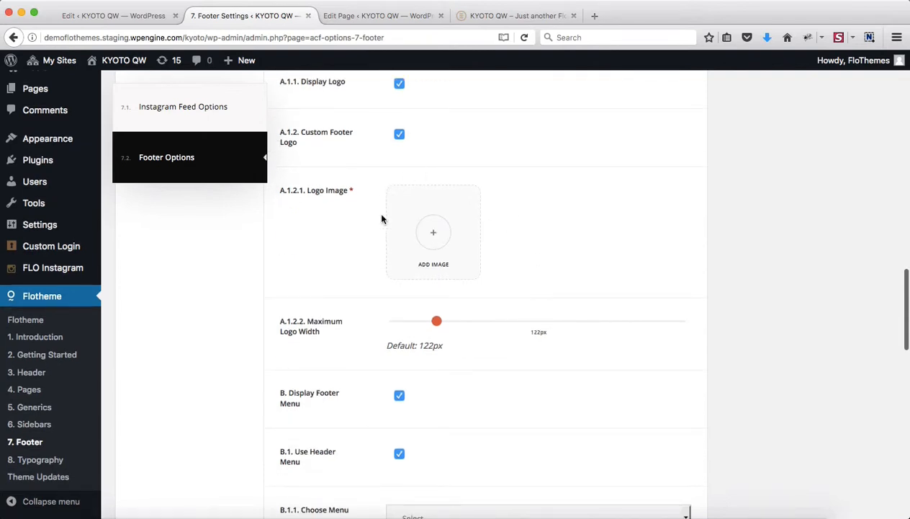
pyautogui.click(438, 230)
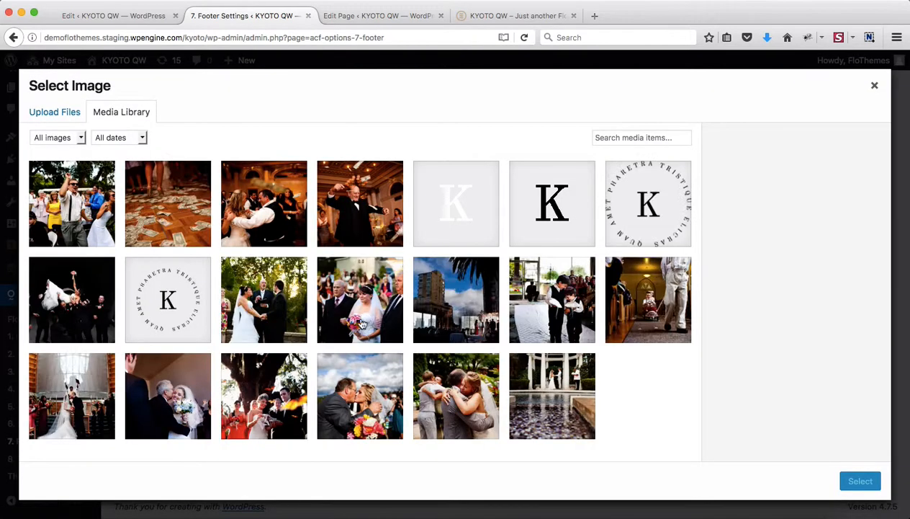
pyautogui.click(171, 315)
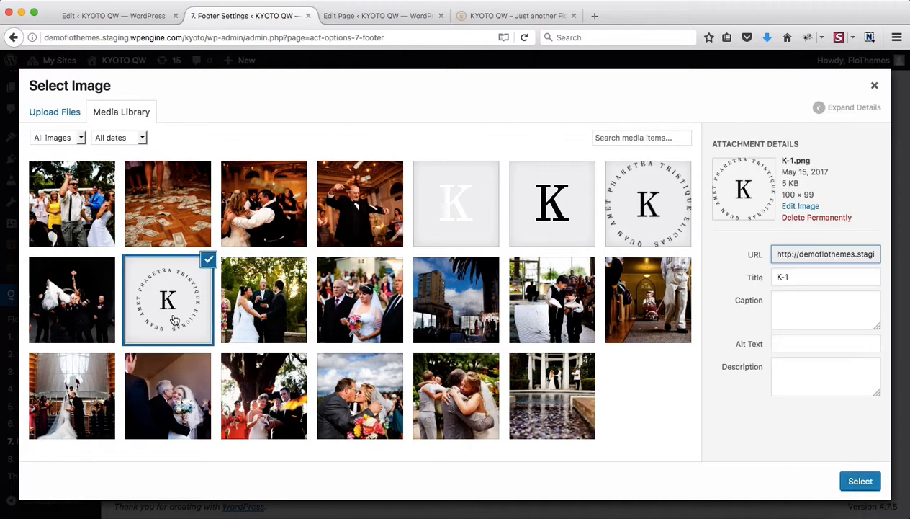
pyautogui.click(868, 480)
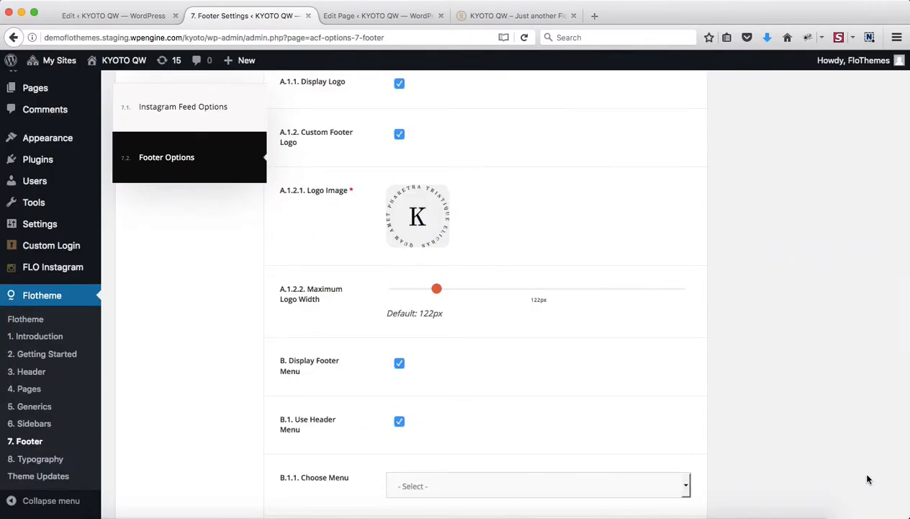
# Review the maximum logo width and footer menu options, then examine the current menu in the live site's footer
pyautogui.scroll(5, 852, 314)
pyautogui.scroll(-6, 852, 314)
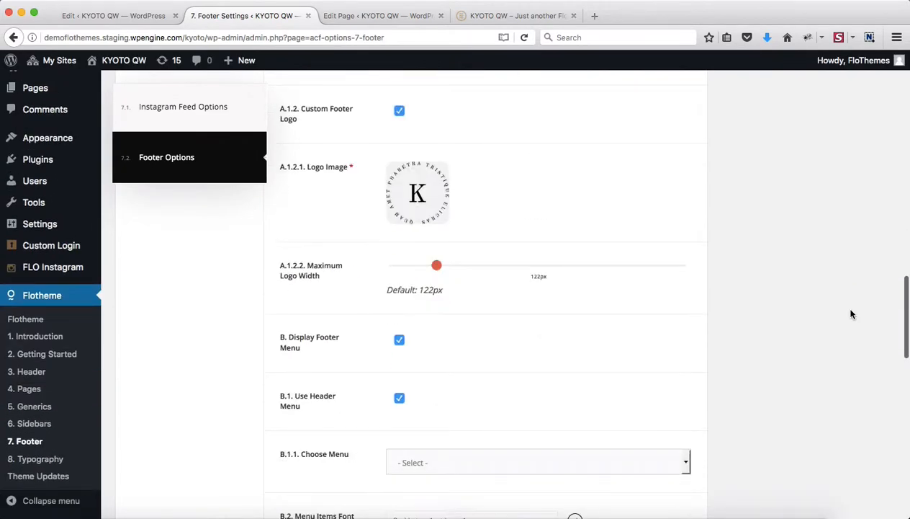
pyautogui.scroll(-3, 851, 314)
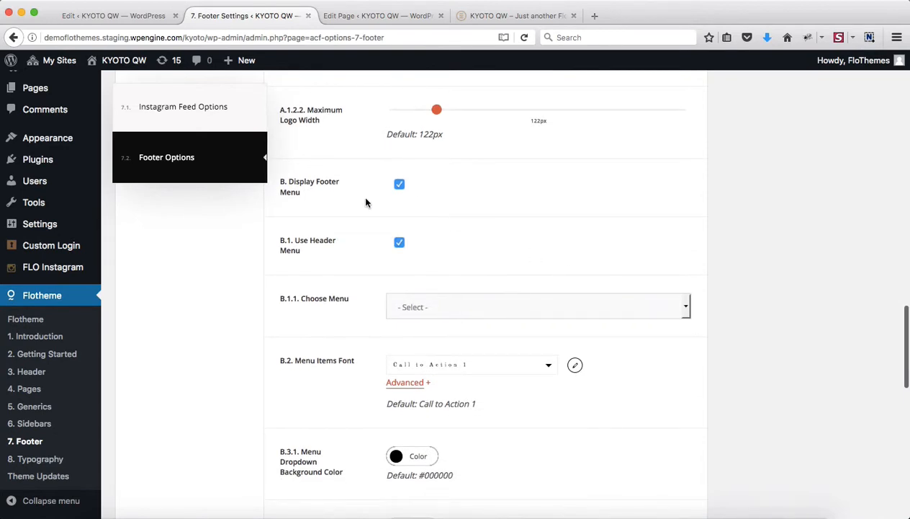
pyautogui.click(481, 15)
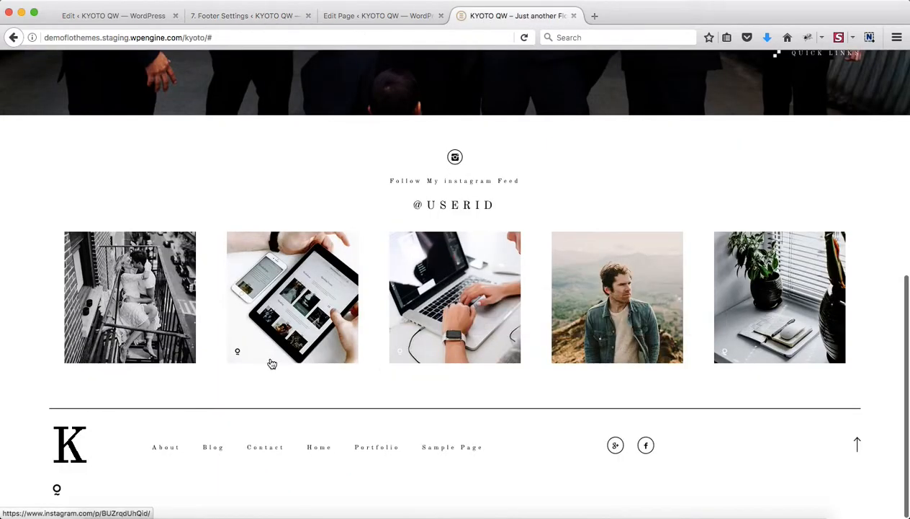
pyautogui.click(215, 445)
pyautogui.scroll(-15, 231, 360)
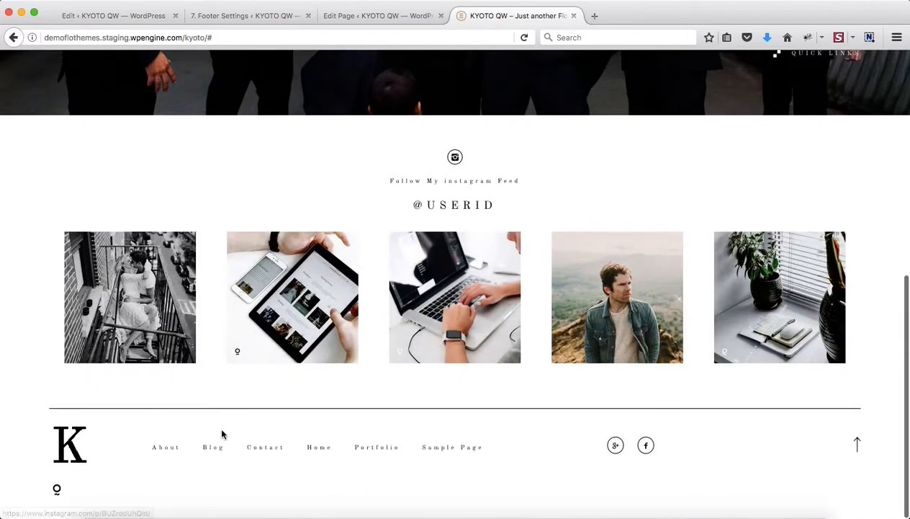
pyautogui.scroll(1, 244, 440)
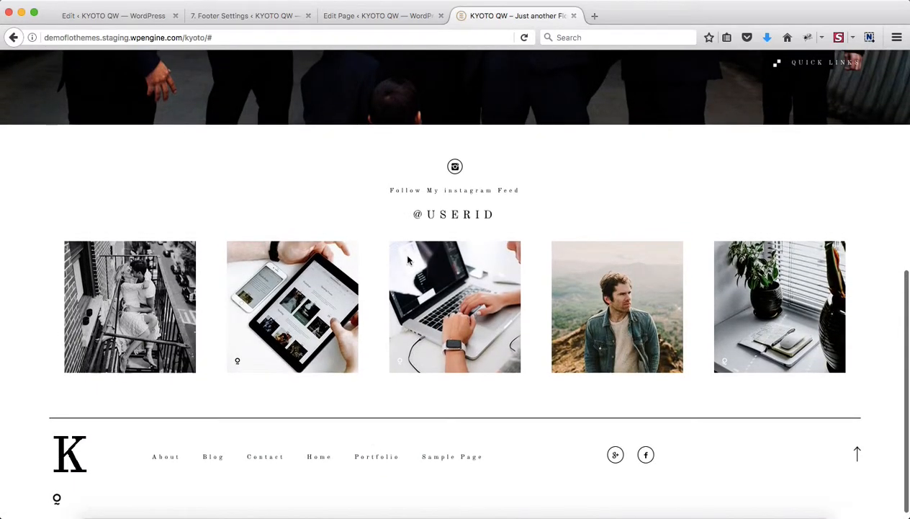
pyautogui.click(272, 18)
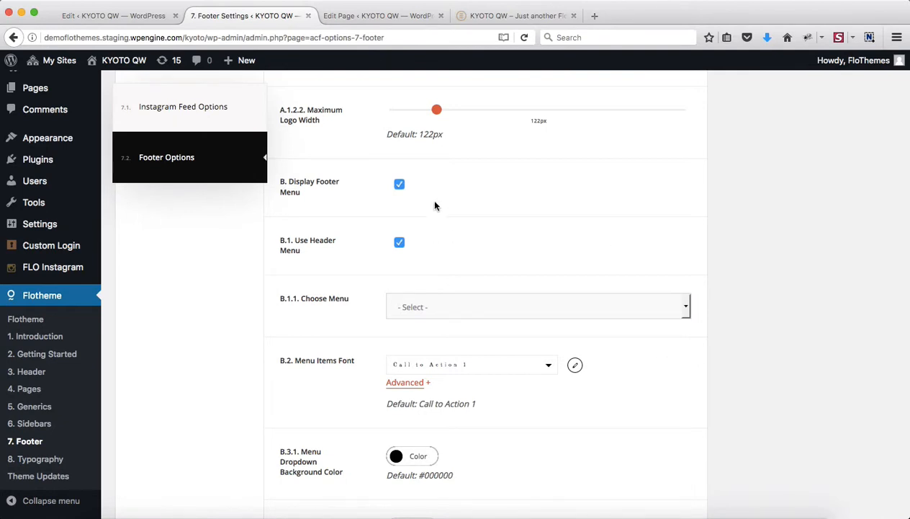
# Turn off Use Header Menu and choose New Menu as the footer menu
pyautogui.click(400, 244)
pyautogui.moveTo(63, 146)
pyautogui.click(506, 309)
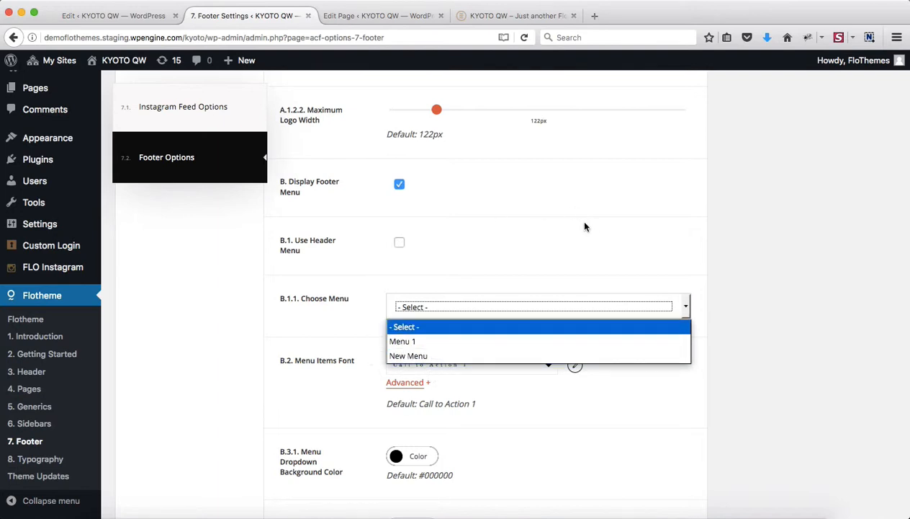
pyautogui.click(418, 358)
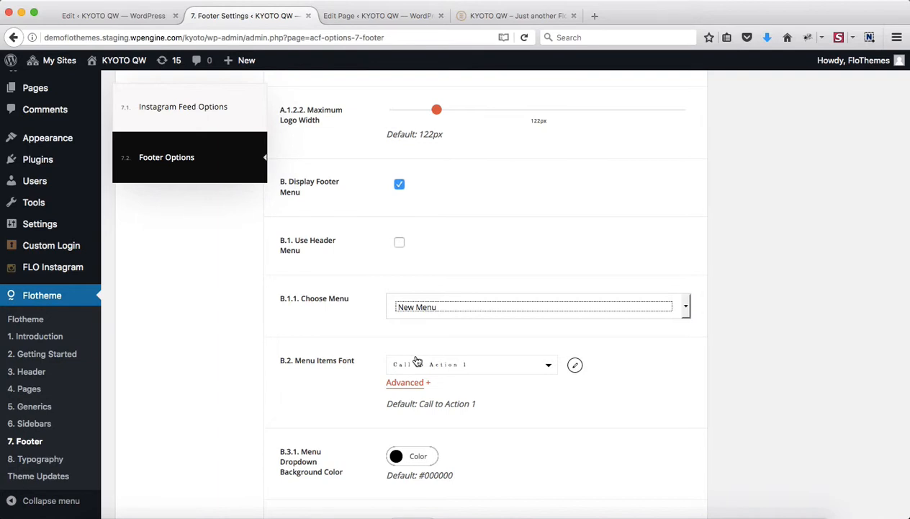
pyautogui.click(785, 204)
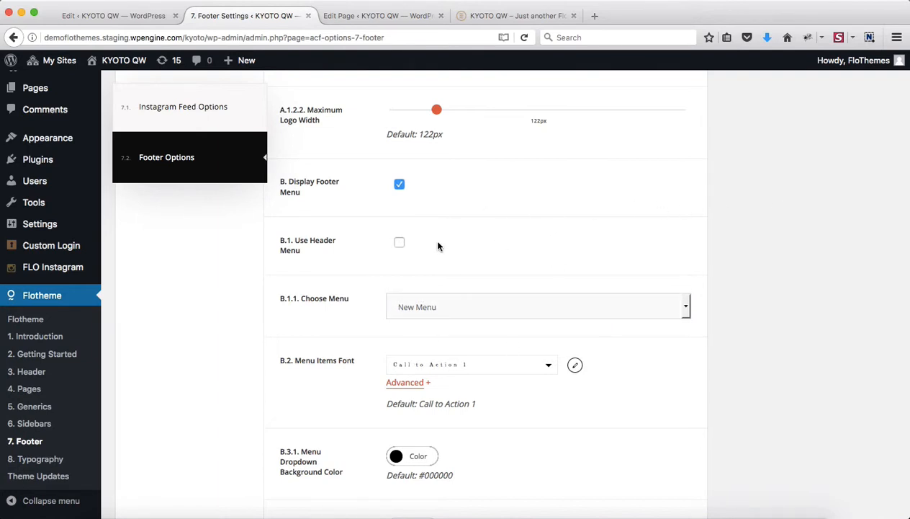
# Examine the remaining menu font, dropdown colour, social links, scroll-to-top and copyright options, and check the matching elements in the live footer
pyautogui.scroll(-5, 681, 245)
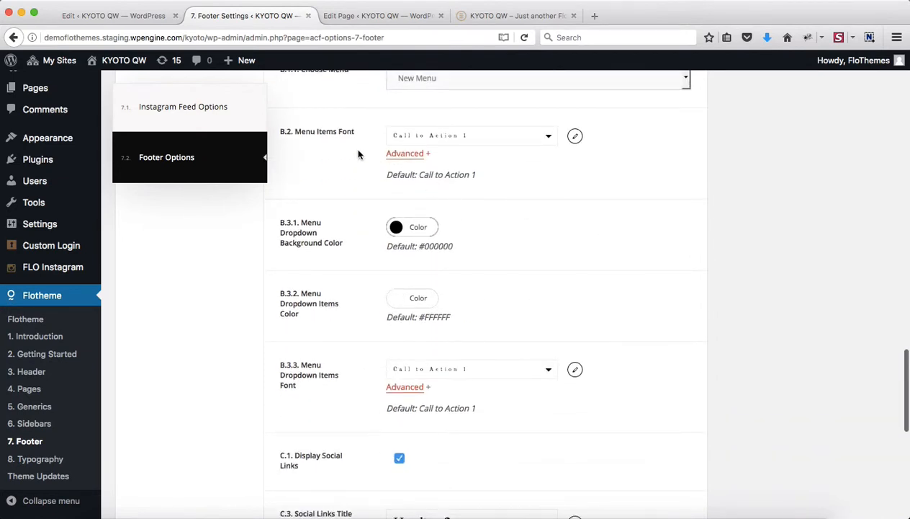
pyautogui.scroll(-2, 418, 381)
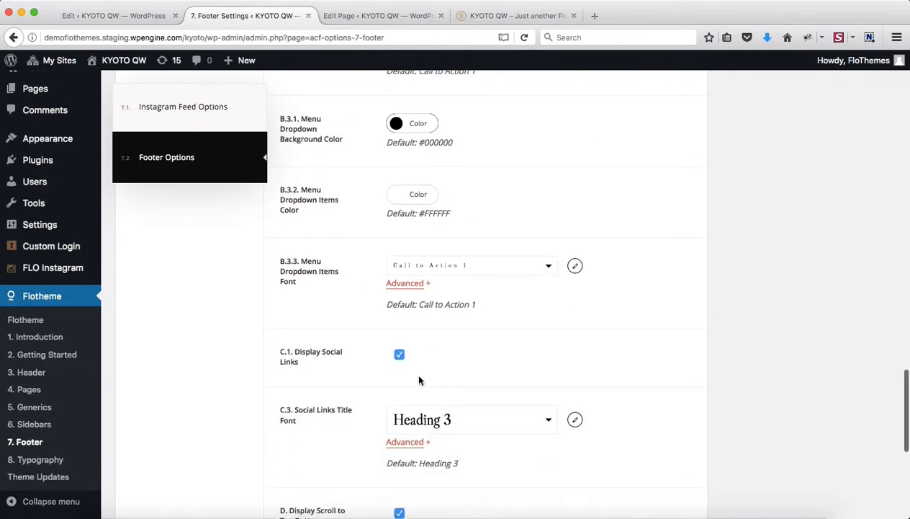
pyautogui.scroll(4, 420, 379)
pyautogui.scroll(-4, 369, 194)
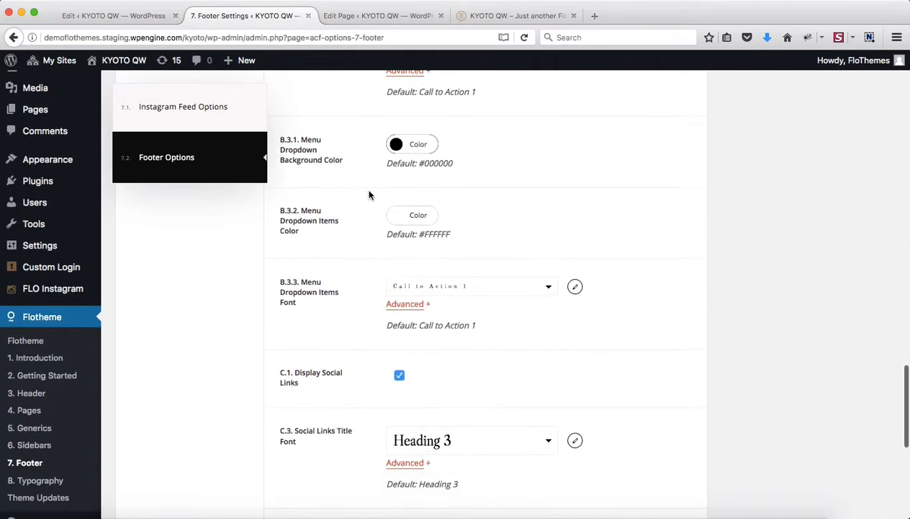
pyautogui.scroll(-8, 398, 258)
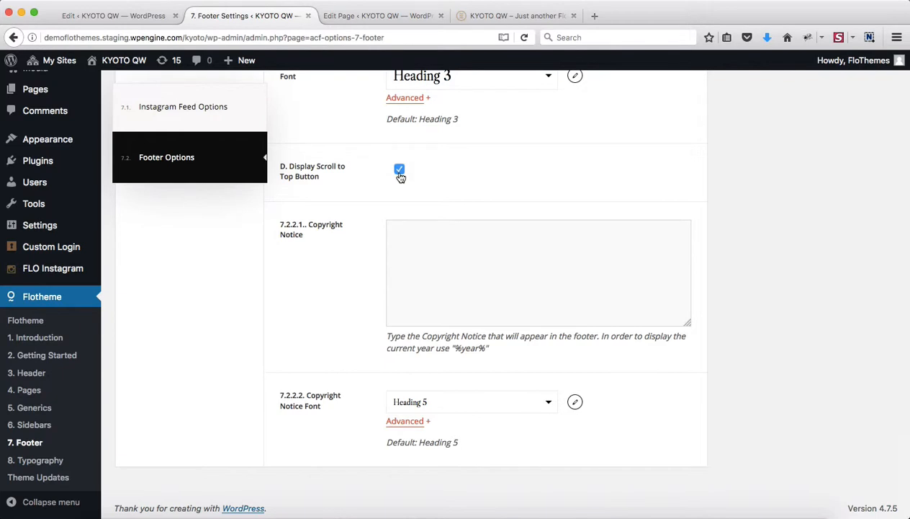
pyautogui.click(476, 21)
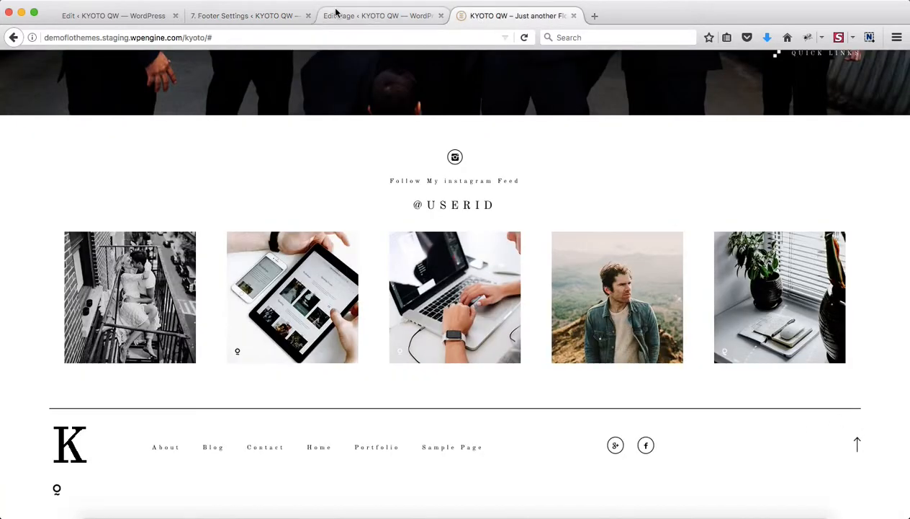
pyautogui.click(264, 17)
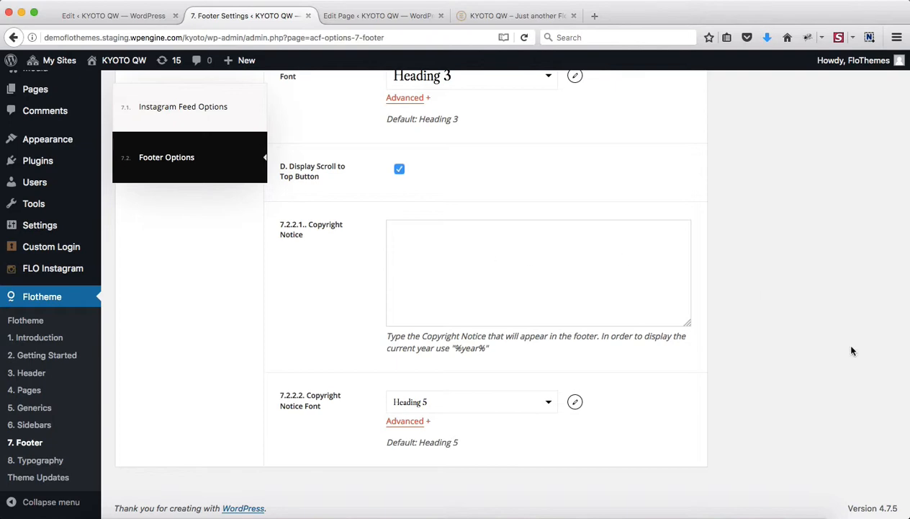
# Save the changed footer settings
pyautogui.scroll(15, 851, 351)
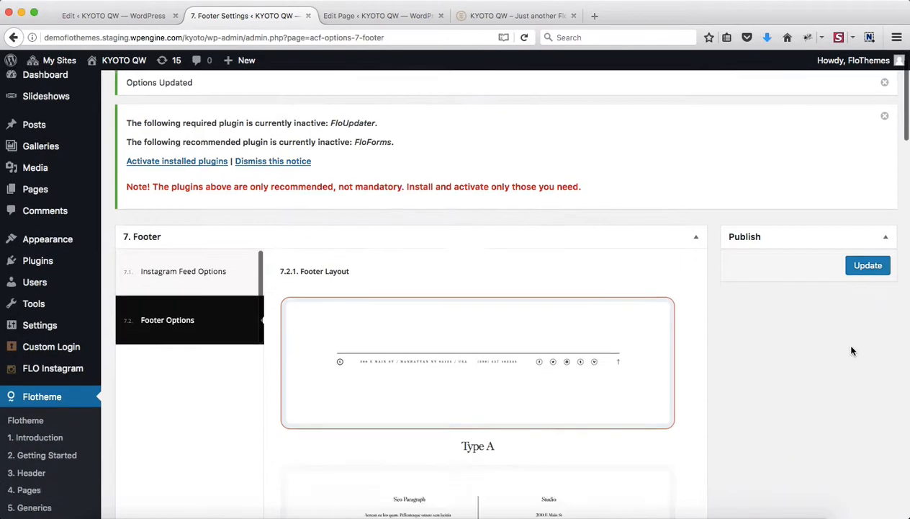
pyautogui.scroll(-2, 852, 353)
pyautogui.click(873, 214)
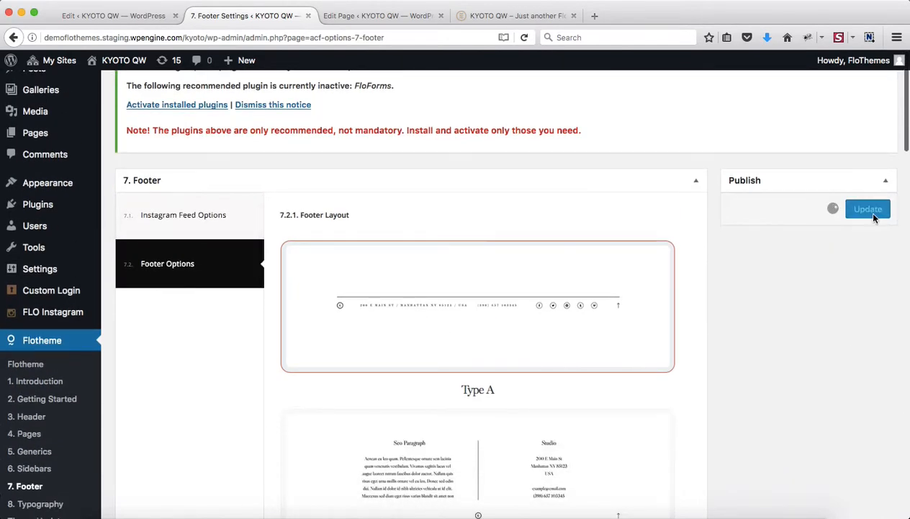
# Close the Edit Page tab and inspect the logo and menu in the refreshed live site's footer
pyautogui.click(489, 16)
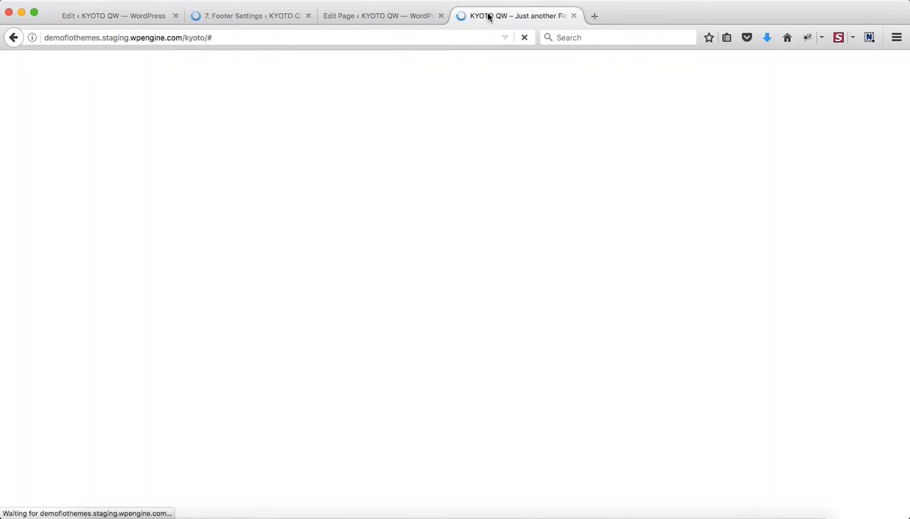
pyautogui.click(441, 15)
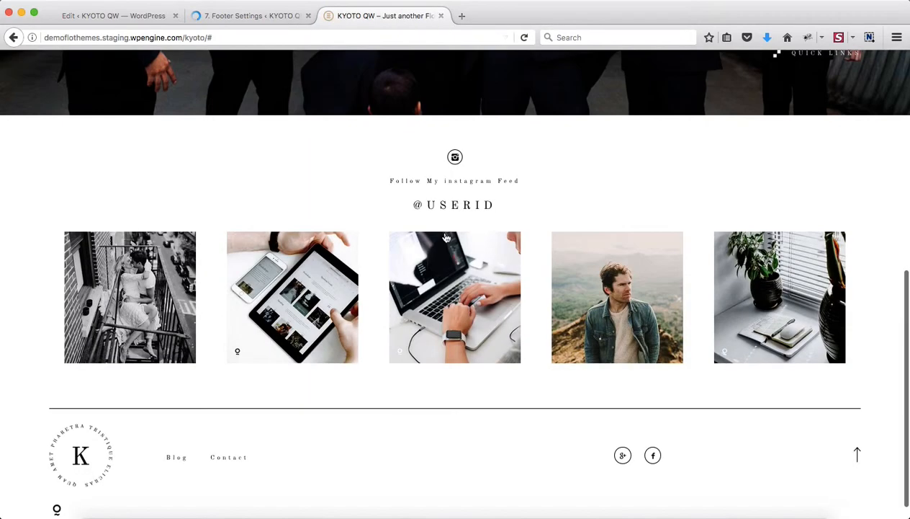
pyautogui.scroll(-1, 483, 370)
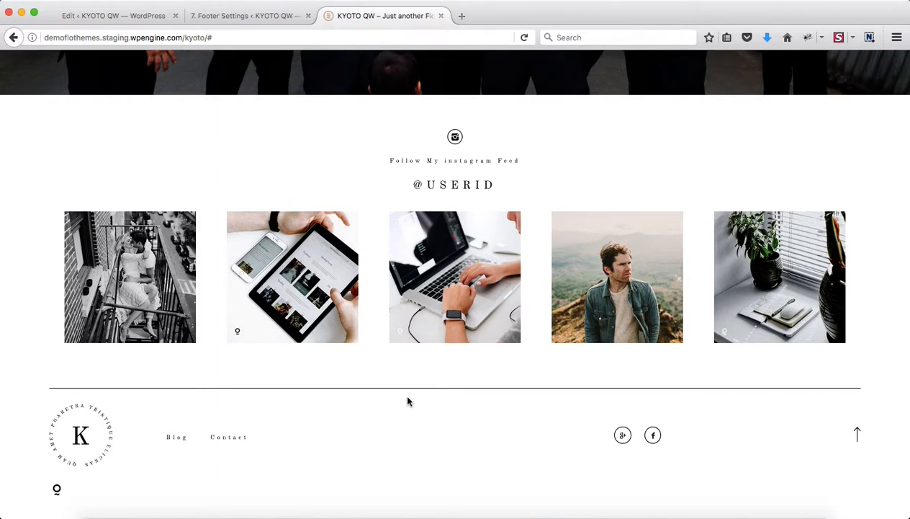
# Return to the Footer Settings tab and choose the Type B footer layout
pyautogui.click(272, 11)
pyautogui.scroll(-4, 610, 274)
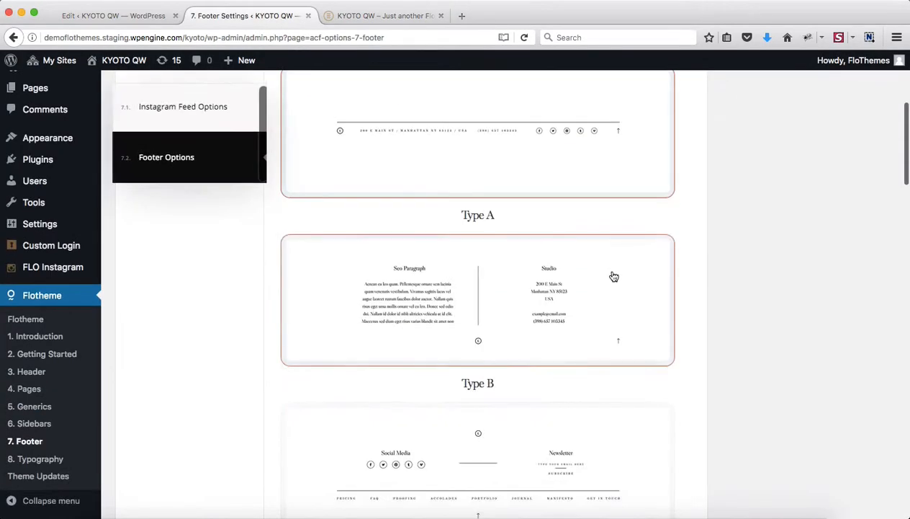
pyautogui.scroll(-6, 816, 247)
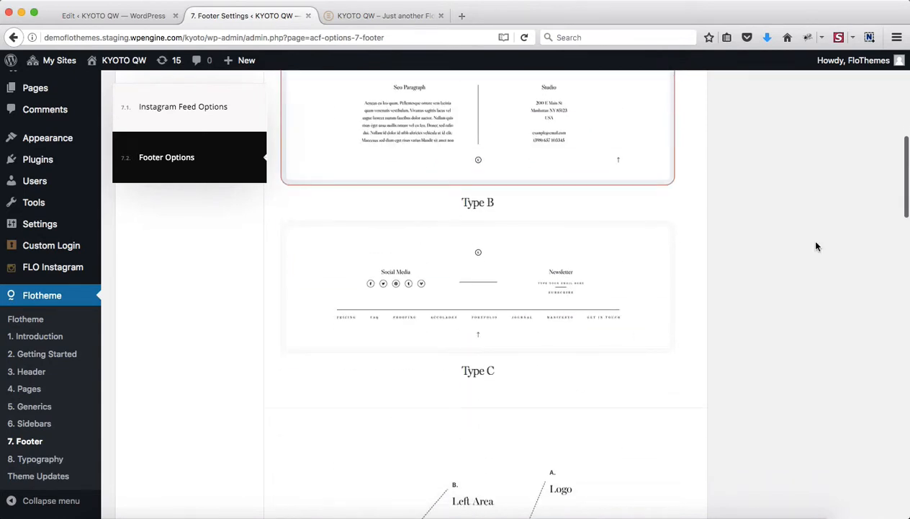
# Examine the Type B options for the logo, left area, right area and scroll-to-top button, and compare them with the labelled layout diagram
pyautogui.scroll(-10, 816, 247)
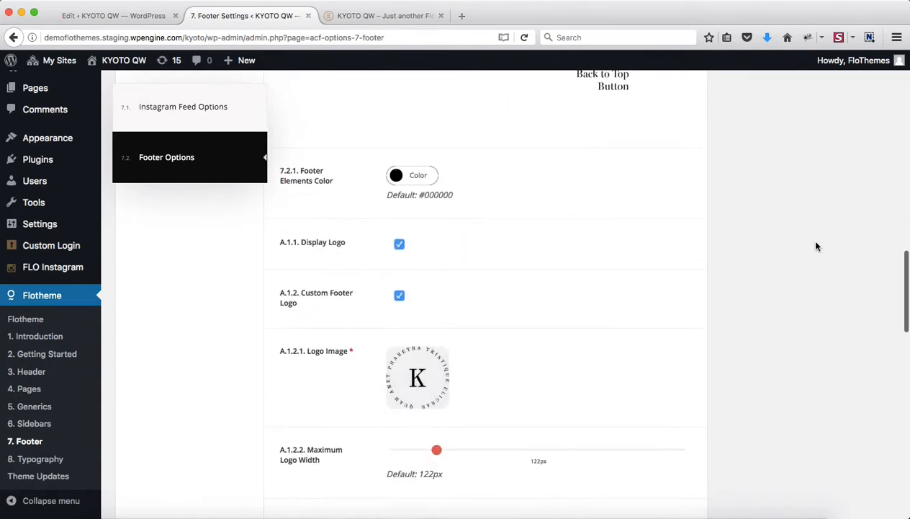
pyautogui.scroll(-1, 562, 277)
pyautogui.scroll(-5, 526, 302)
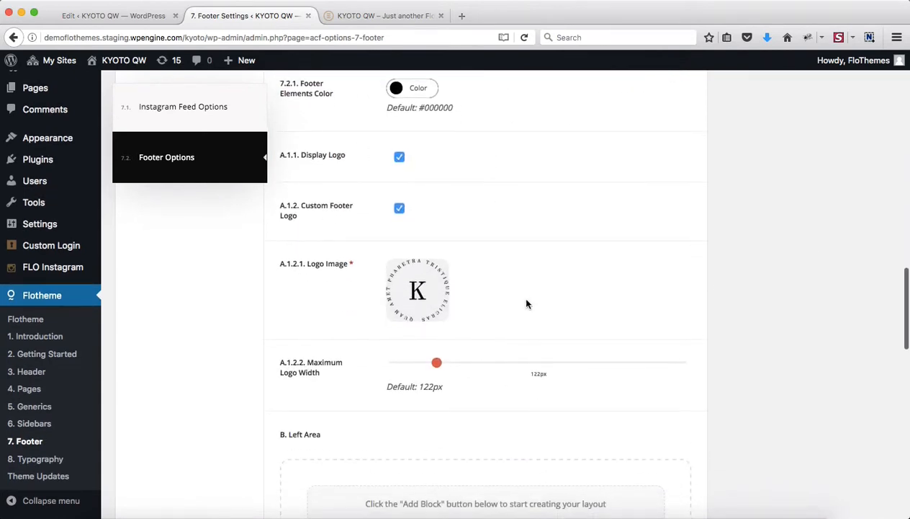
pyautogui.scroll(-1, 526, 301)
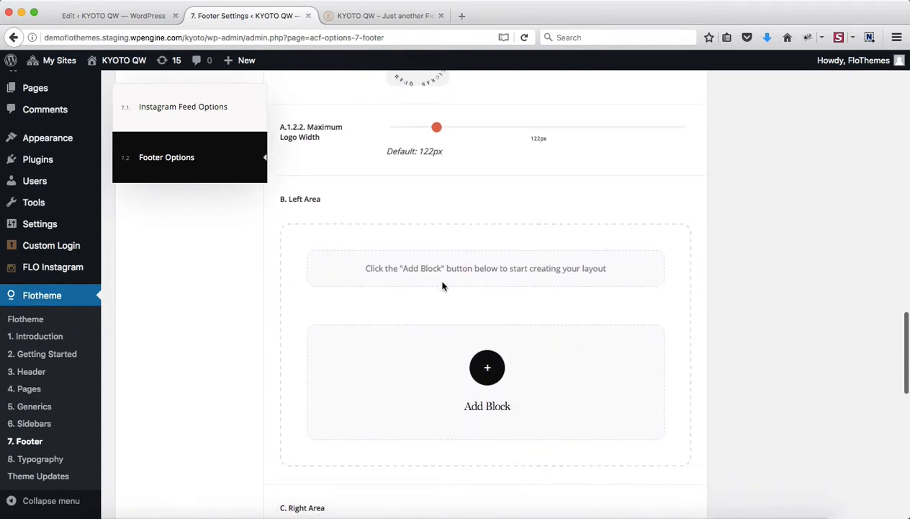
pyautogui.scroll(-2, 432, 290)
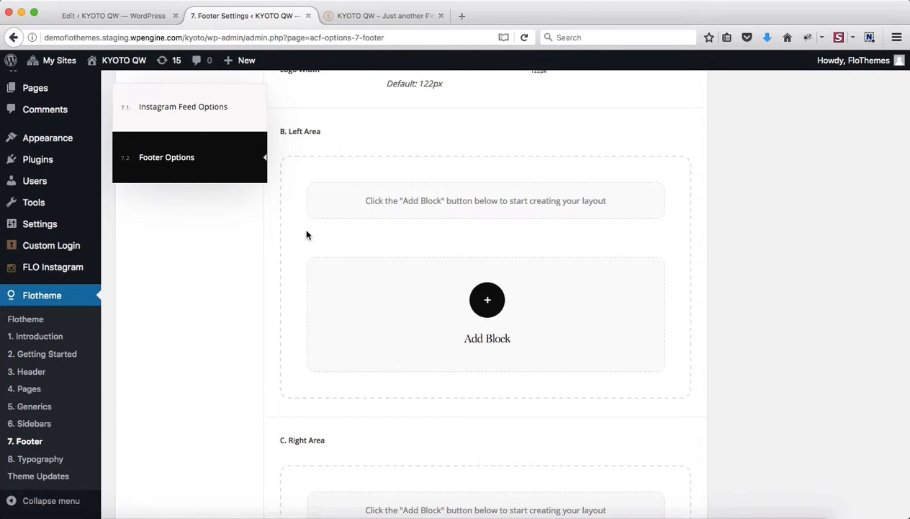
pyautogui.scroll(-8, 369, 226)
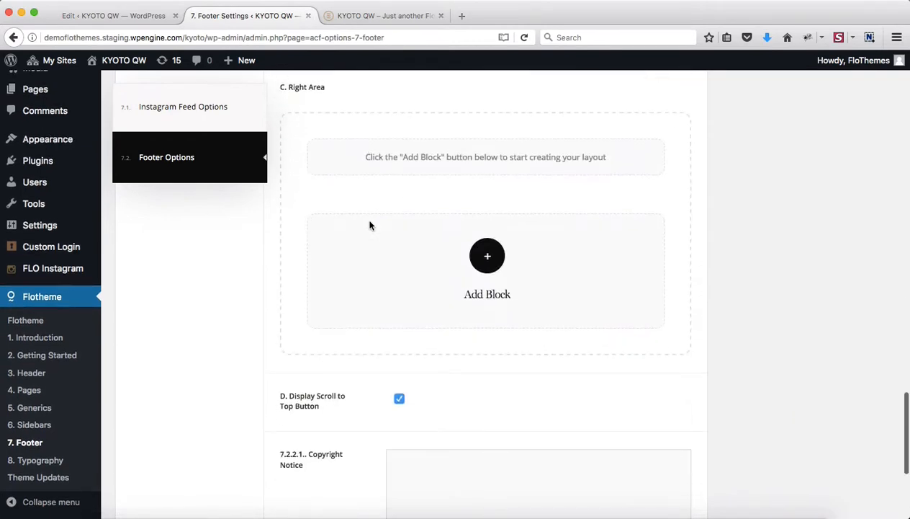
pyautogui.scroll(20, 370, 226)
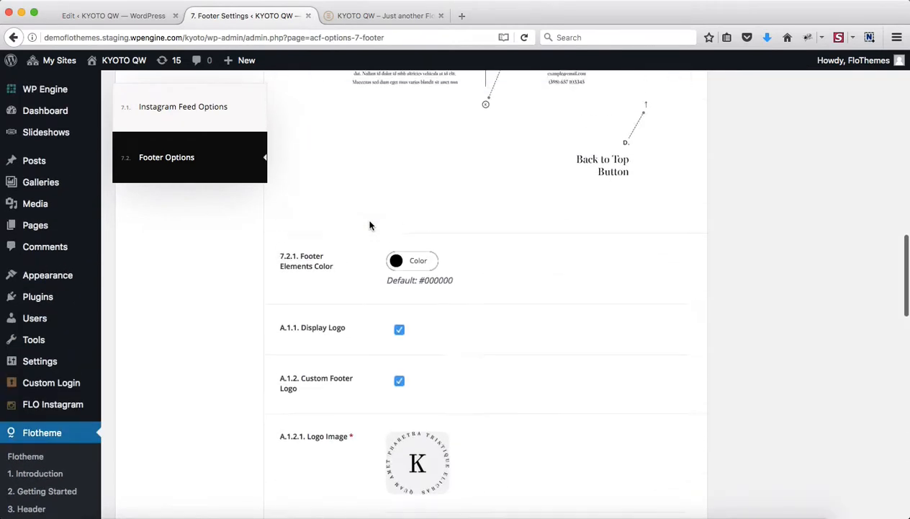
pyautogui.scroll(-2, 370, 225)
pyautogui.scroll(3, 370, 228)
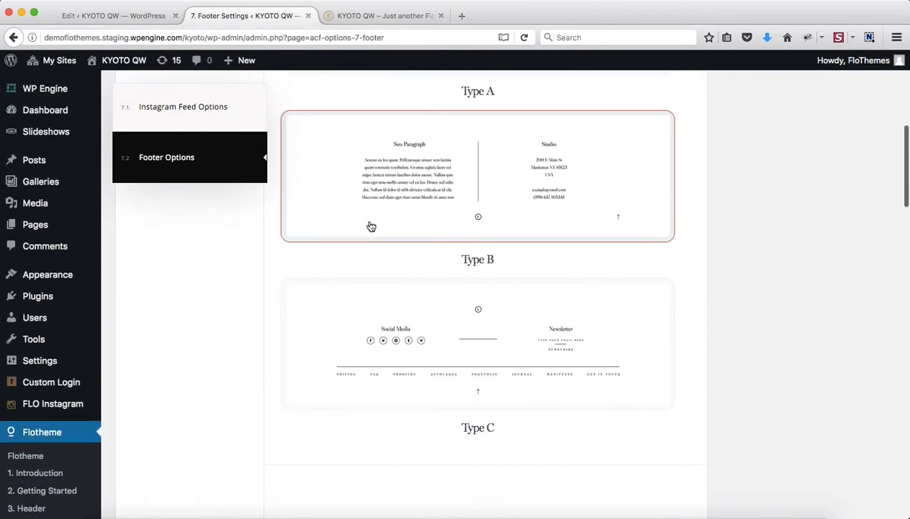
pyautogui.scroll(-9, 371, 224)
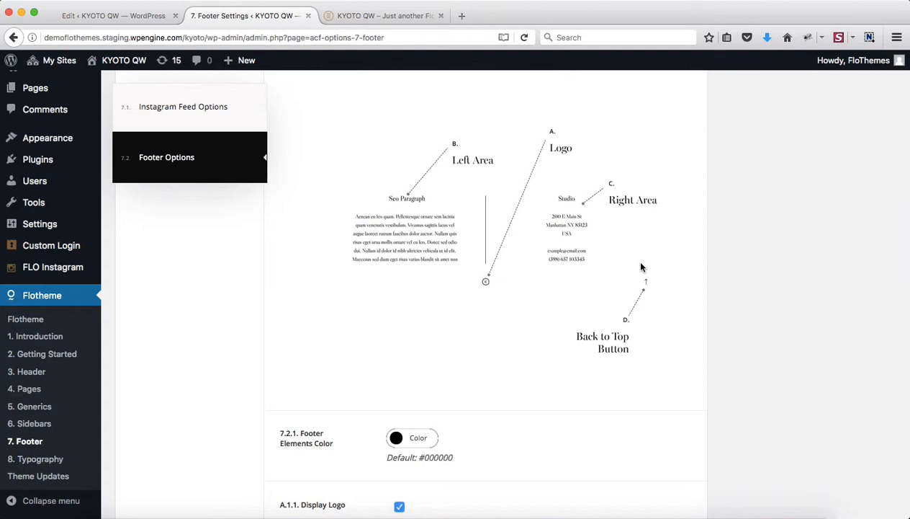
pyautogui.scroll(-5, 642, 267)
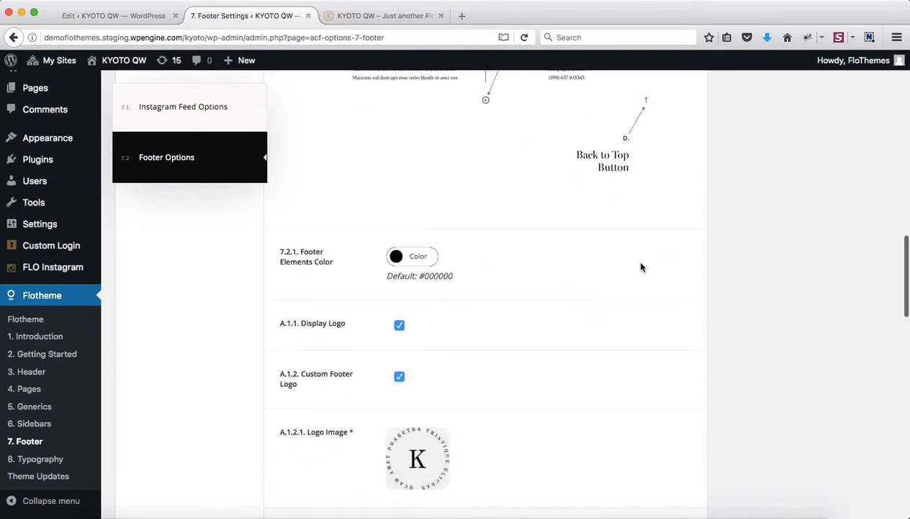
# Add a Content block to the footer's Left Area and review its title, title font and content fields
pyautogui.scroll(-12, 642, 266)
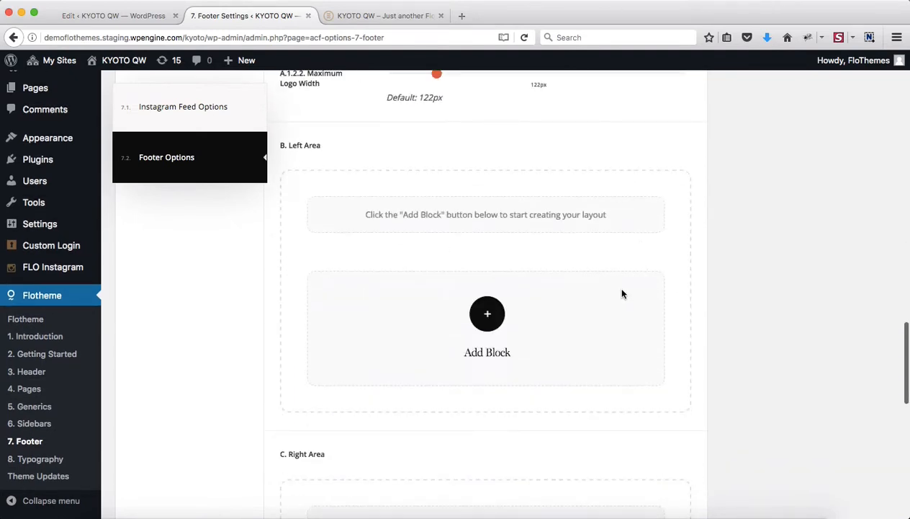
pyautogui.click(489, 317)
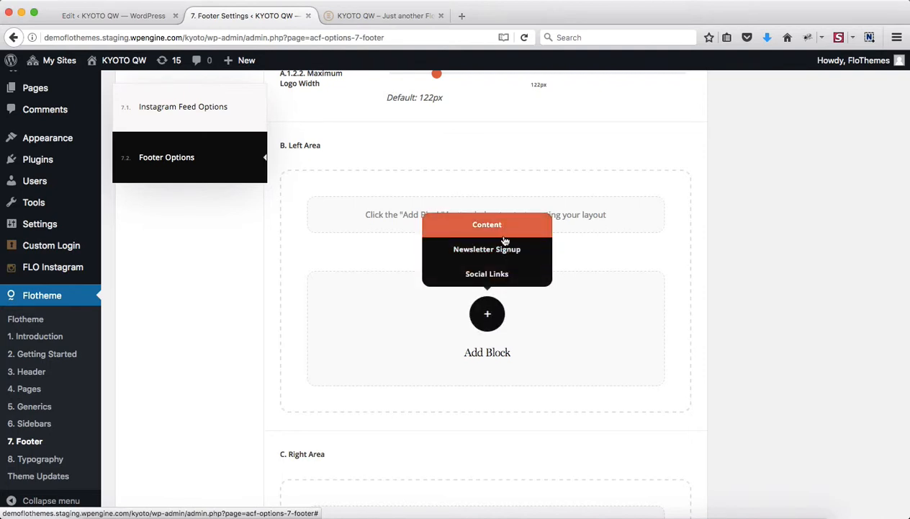
pyautogui.click(483, 231)
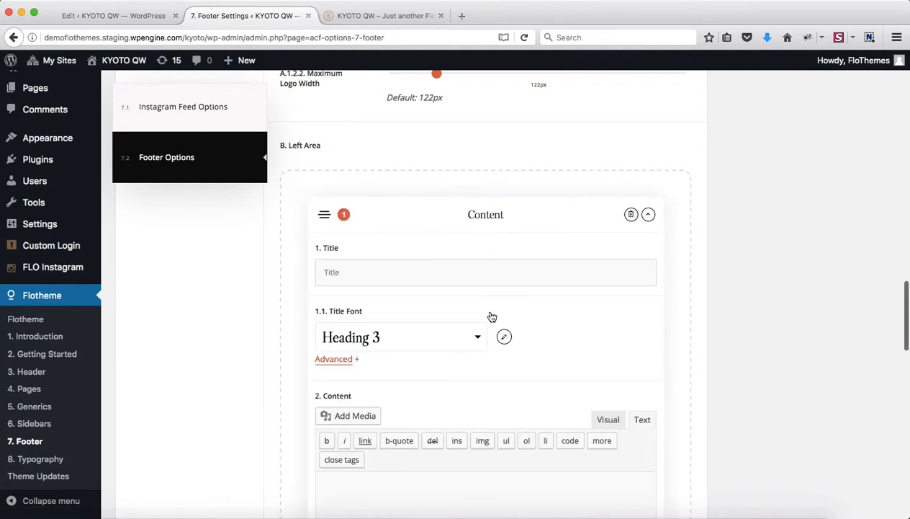
pyautogui.scroll(-5, 490, 312)
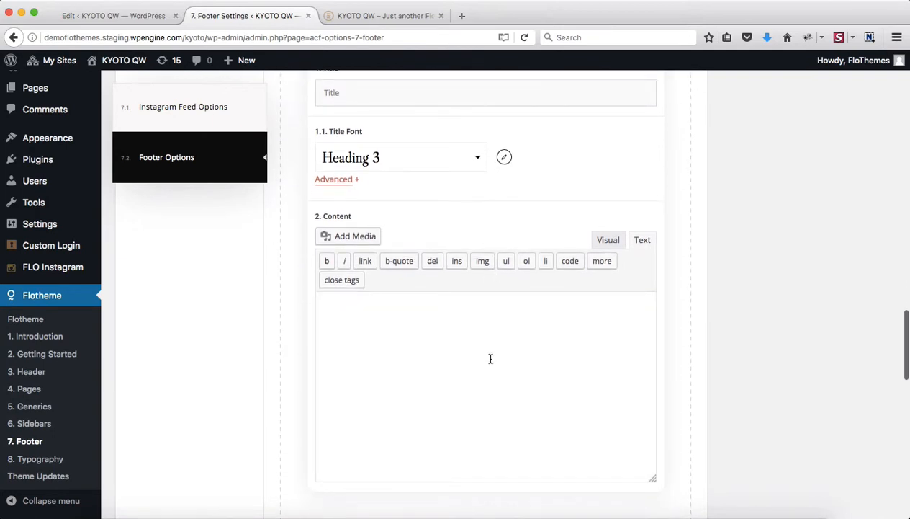
pyautogui.click(532, 377)
pyautogui.scroll(4, 494, 365)
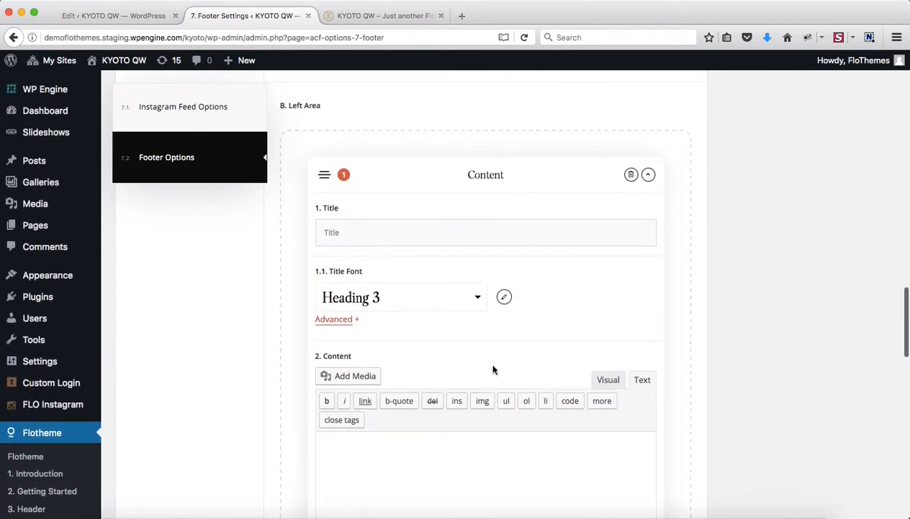
pyautogui.scroll(-7, 599, 311)
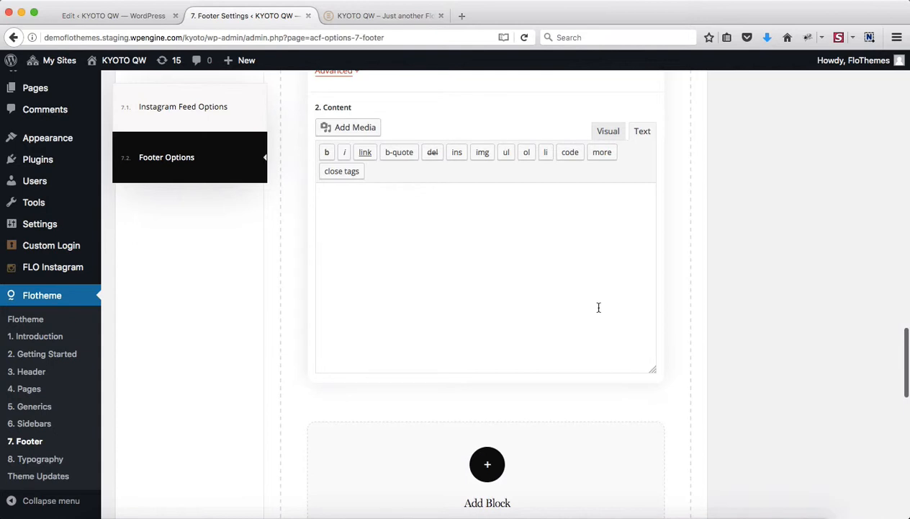
# Add a Newsletter Signup block below the Content block in the Left Area and review its Mailchimp form code and title fields
pyautogui.scroll(-4, 598, 308)
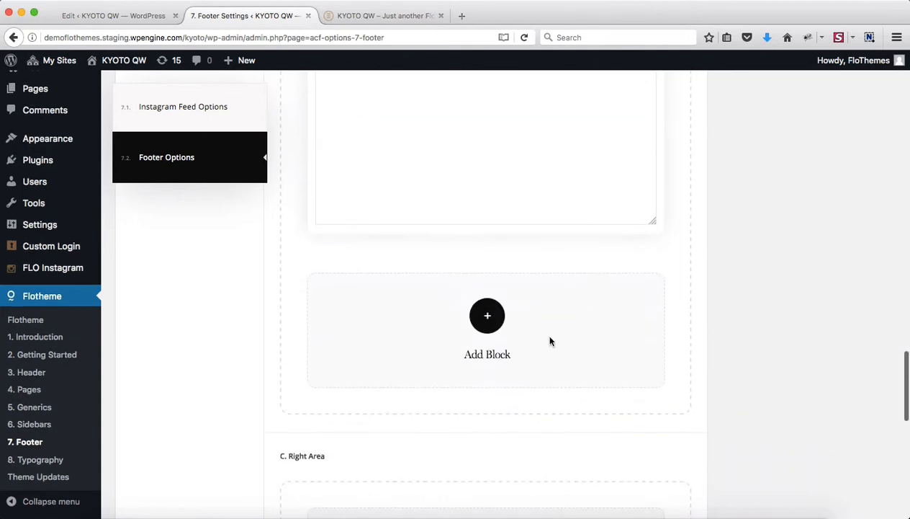
pyautogui.click(497, 326)
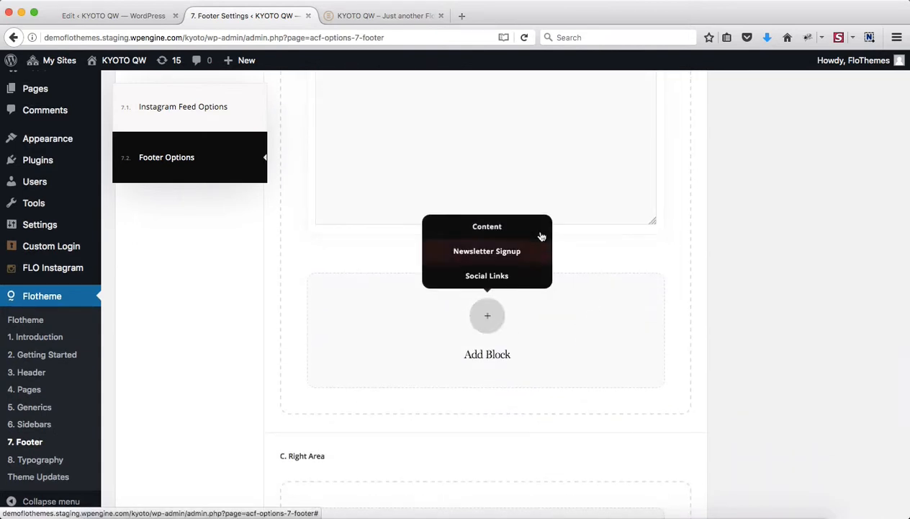
pyautogui.click(513, 254)
pyautogui.scroll(-2, 555, 352)
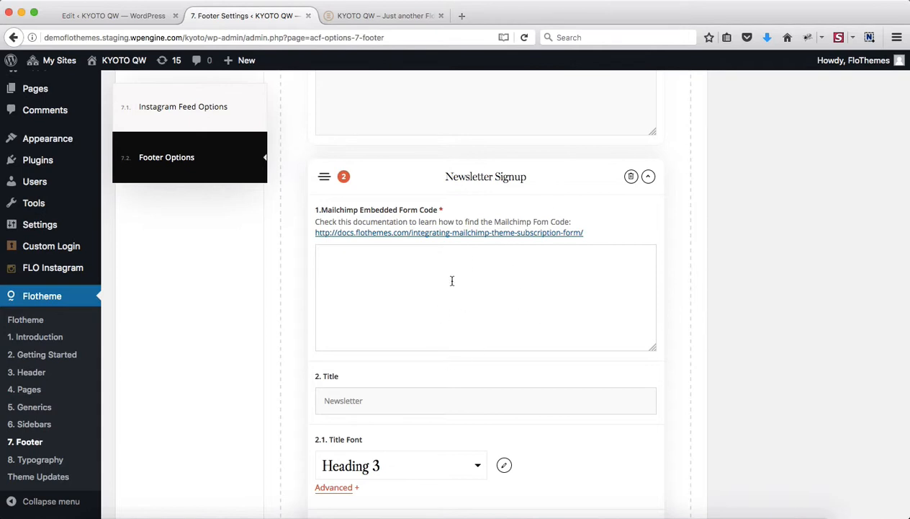
pyautogui.scroll(-3, 524, 292)
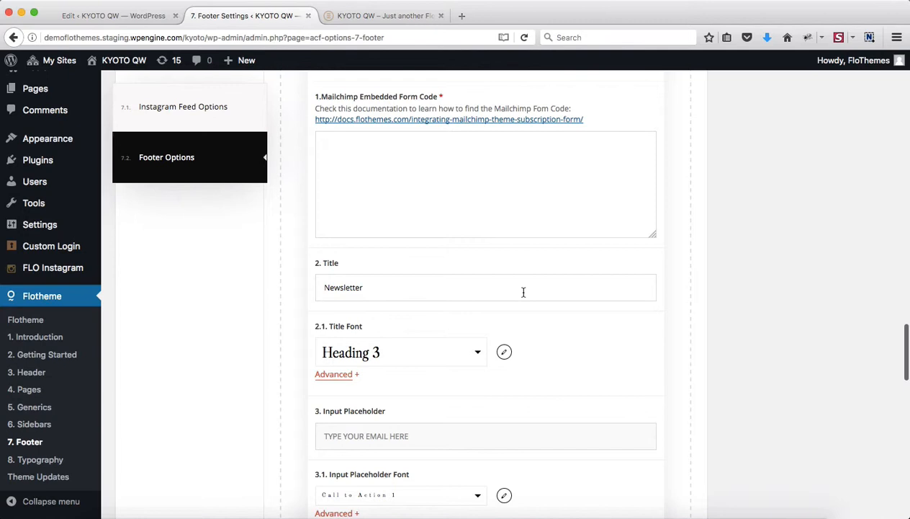
# Add a Social Links block to the Left Area, set its style to Simple, and check the social icons in the live footer
pyautogui.scroll(-10, 524, 292)
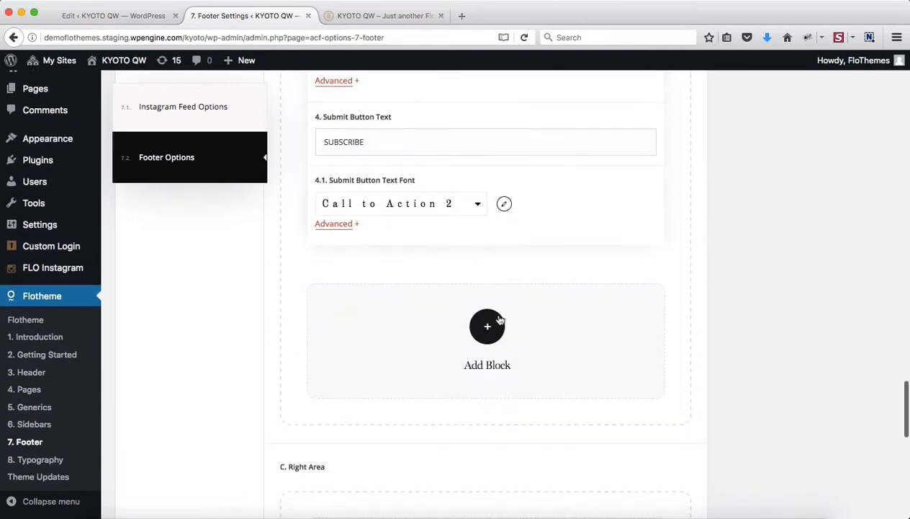
pyautogui.click(497, 320)
pyautogui.click(510, 288)
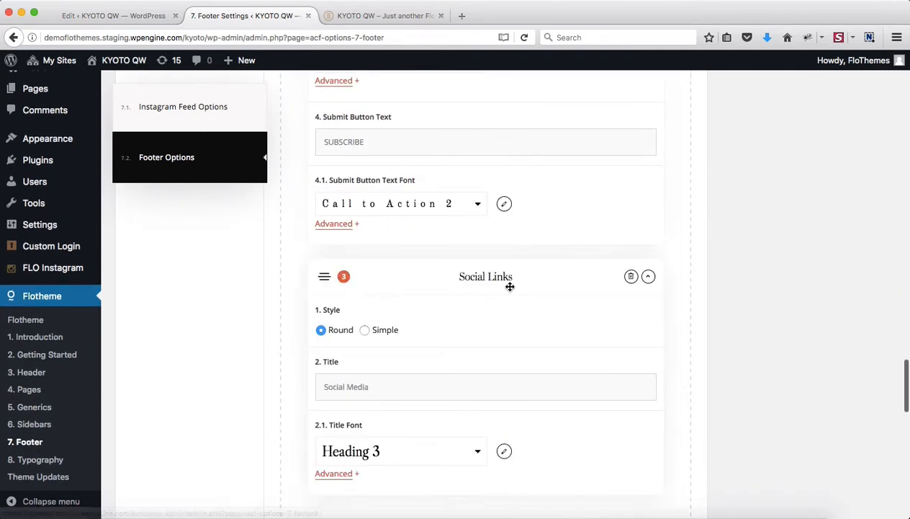
pyautogui.scroll(-3, 510, 287)
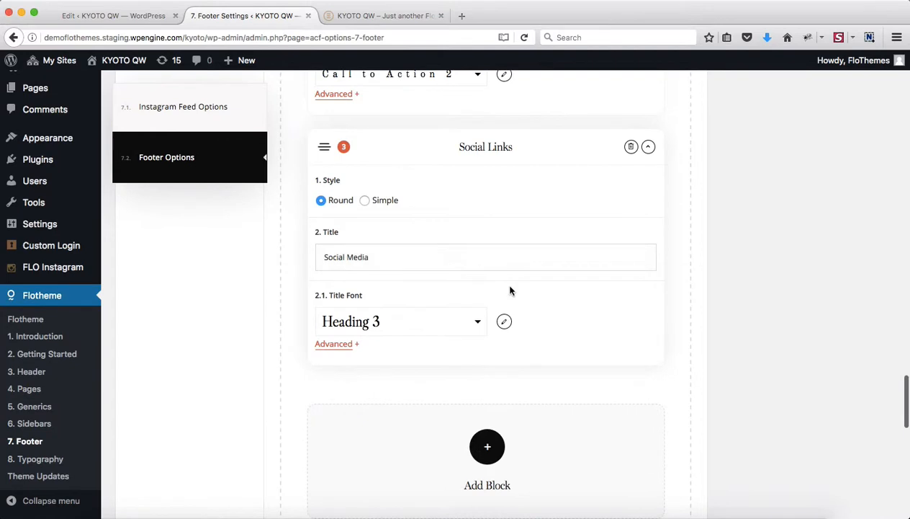
pyautogui.click(365, 203)
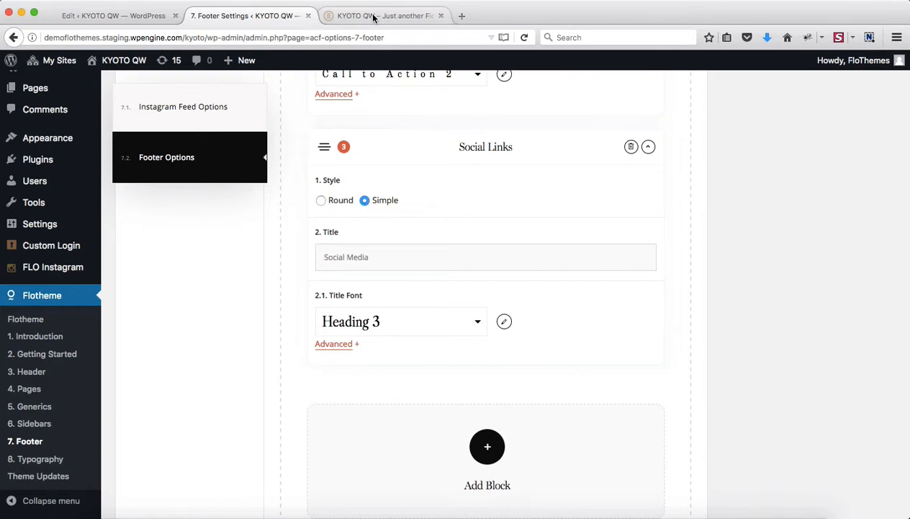
pyautogui.click(372, 16)
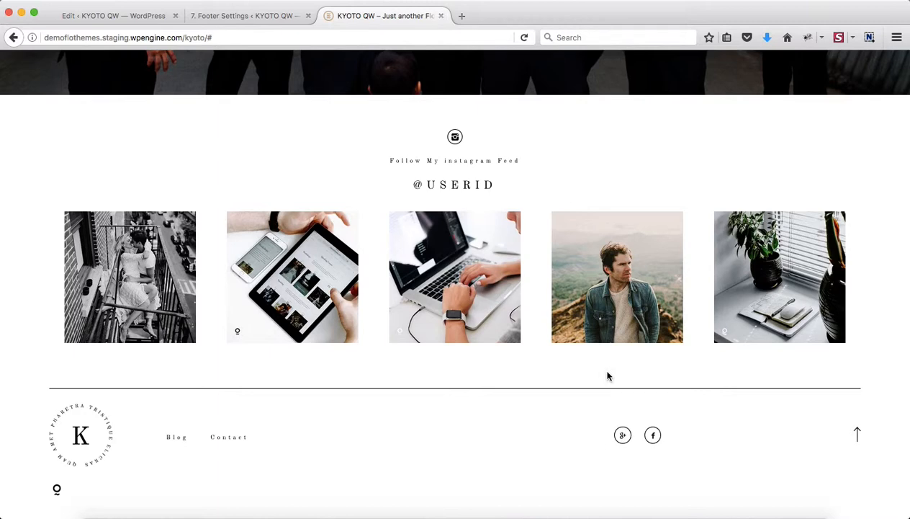
pyautogui.click(242, 21)
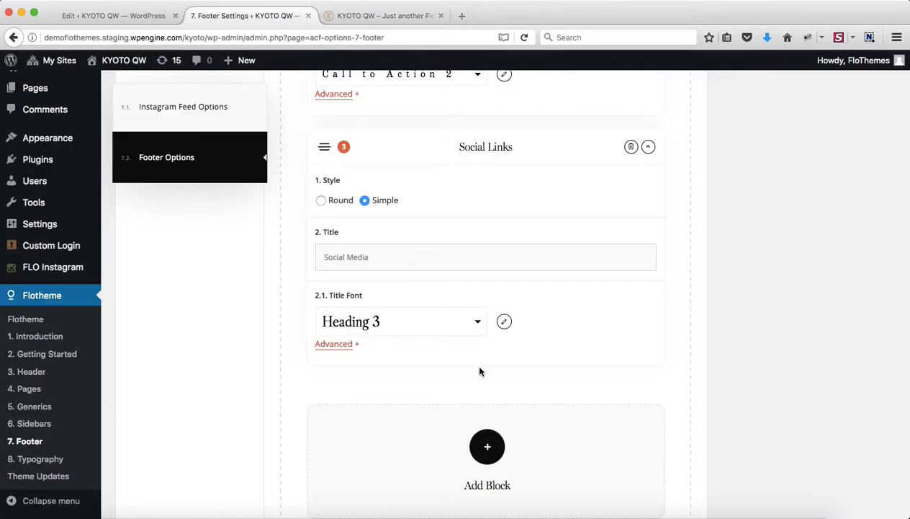
# Delete the Social Links and Newsletter Signup blocks from the Left Area
pyautogui.scroll(5, 480, 369)
pyautogui.click(630, 341)
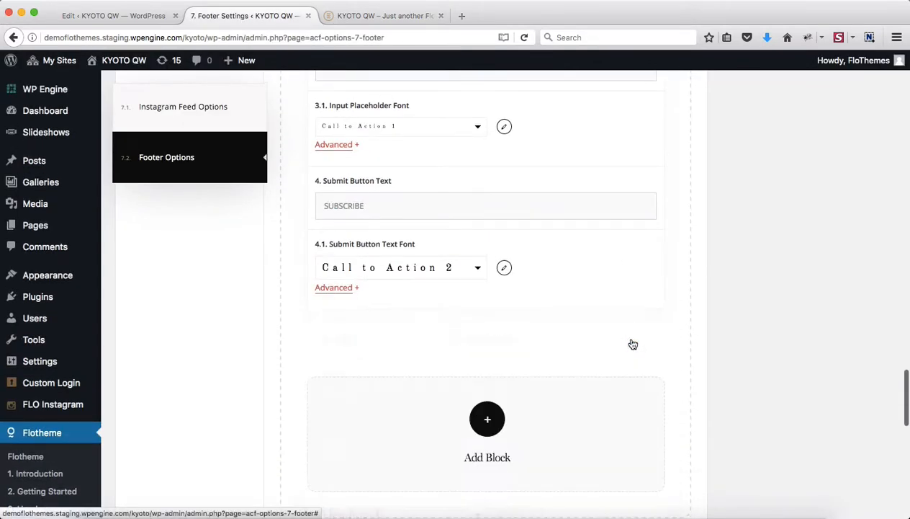
pyautogui.scroll(10, 642, 265)
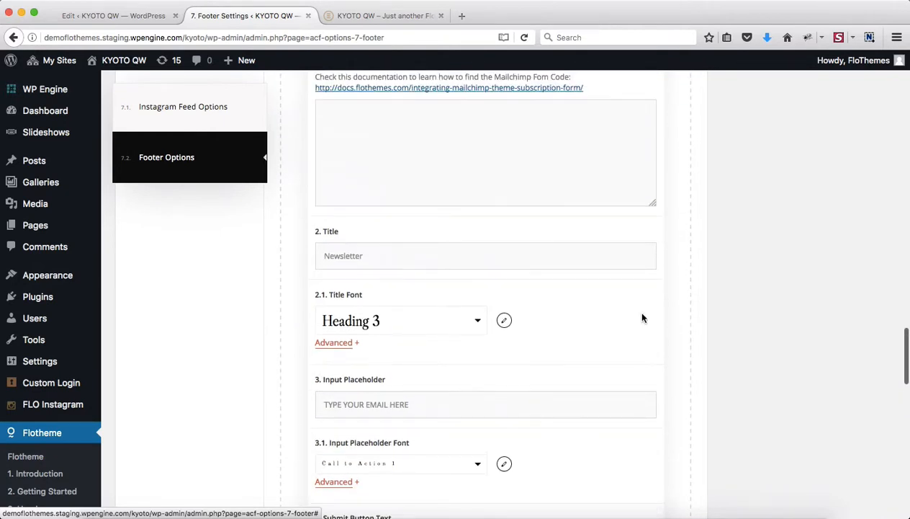
pyautogui.scroll(6, 643, 317)
pyautogui.click(630, 258)
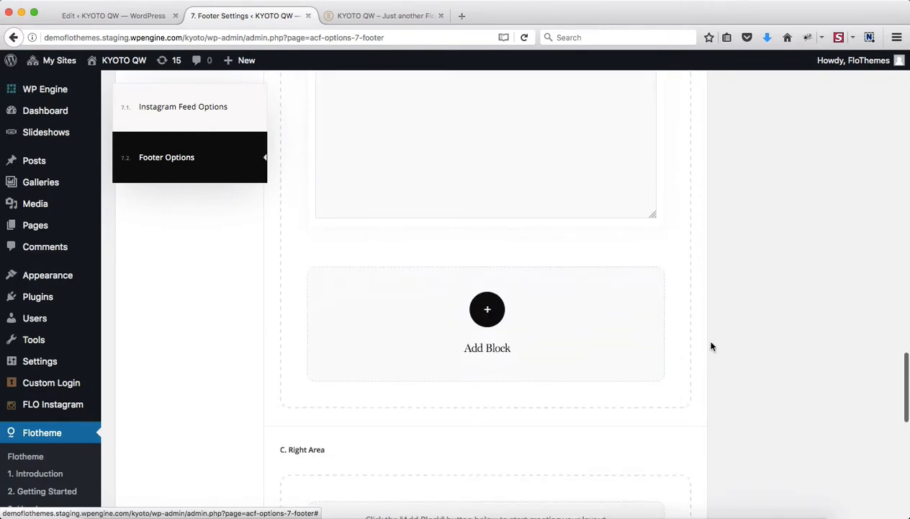
# Copy the "What is Lorem Ipsum?" paragraph from lipsum.com in a new tab and paste it into the Left Area block's content
pyautogui.scroll(4, 710, 347)
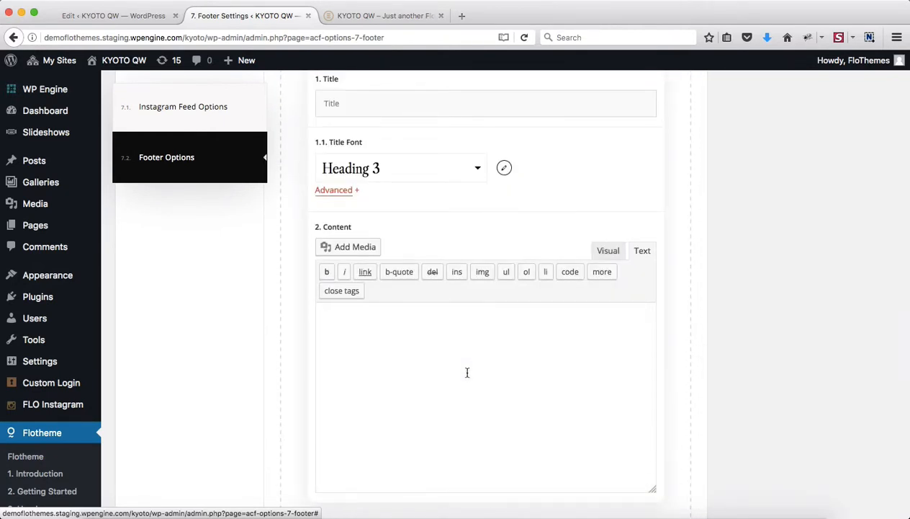
pyautogui.press('super+t')
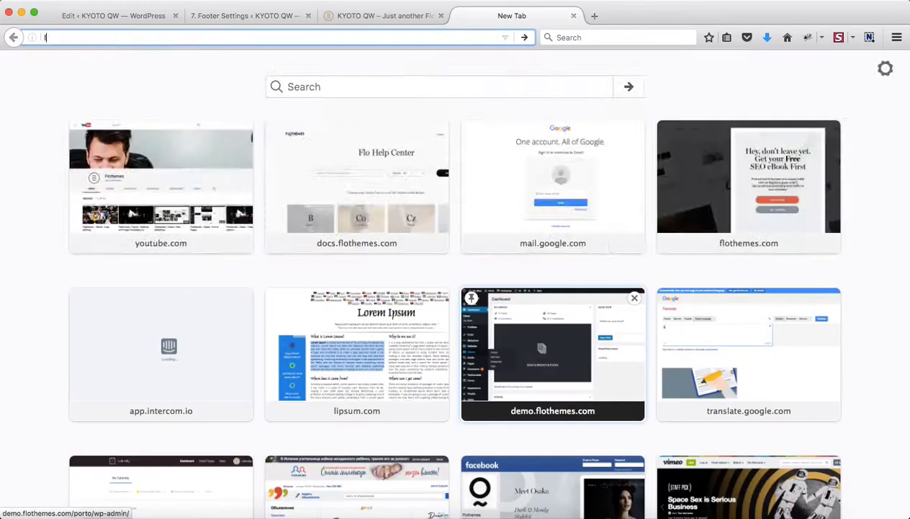
pyautogui.write('lipsum.com')
pyautogui.press('Return')
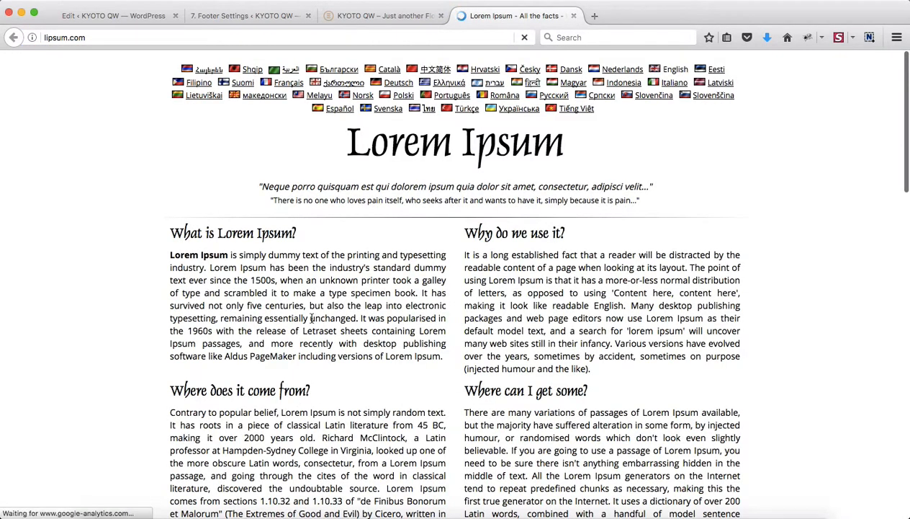
pyautogui.tripleClick(310, 318)
pyautogui.press('super+c')
pyautogui.hotkey('ctrl', 'shift', 'Tab')
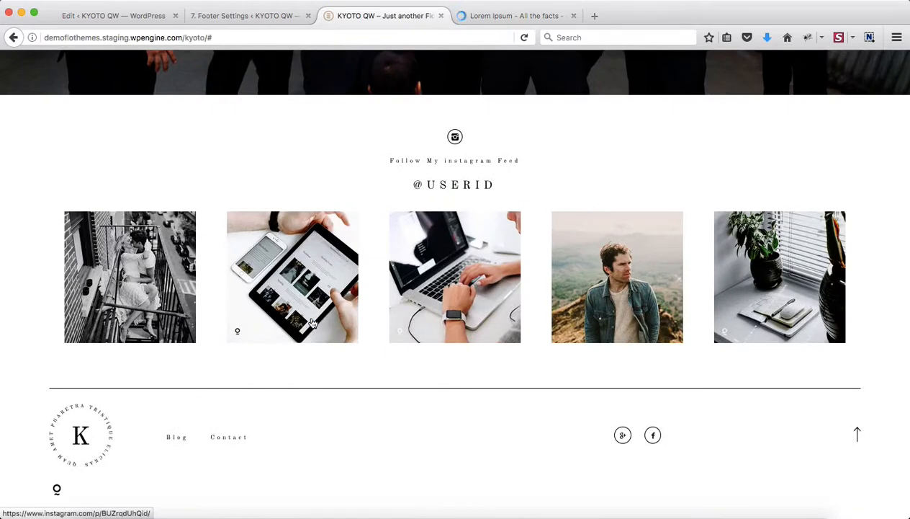
pyautogui.hotkey('ctrl', 'shift', 'Tab')
pyautogui.press('super+v')
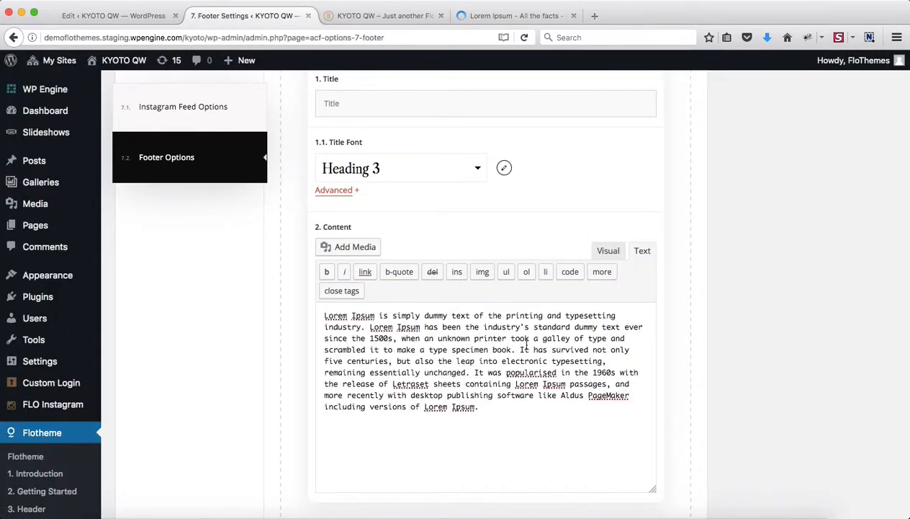
# Trim the Left Area block's paragraph so it ends after "scrambled it to make a type specimen book."
pyautogui.keyDown('shift'); pyautogui.click(520, 349); pyautogui.keyUp('shift')
pyautogui.press('BackSpace')
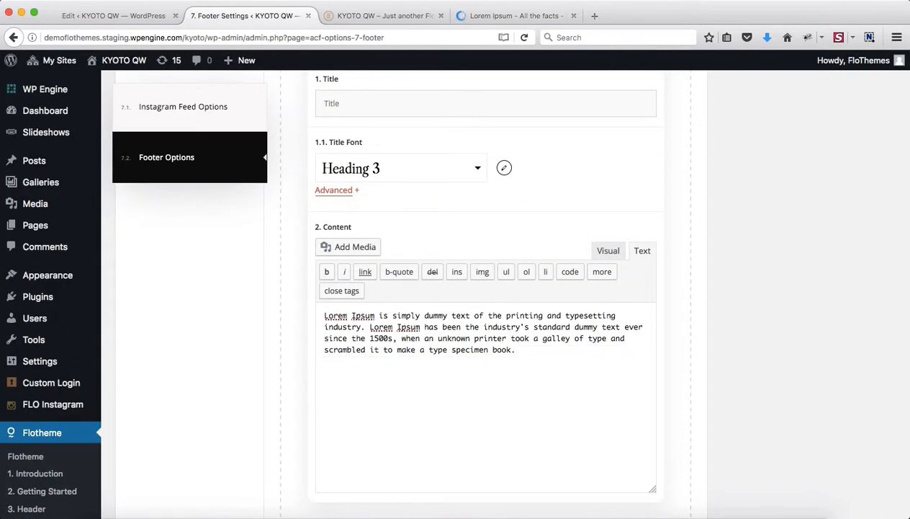
# Add a Content block to the Right Area and paste the copied Lorem Ipsum paragraph into its content
pyautogui.scroll(-15, 654, 351)
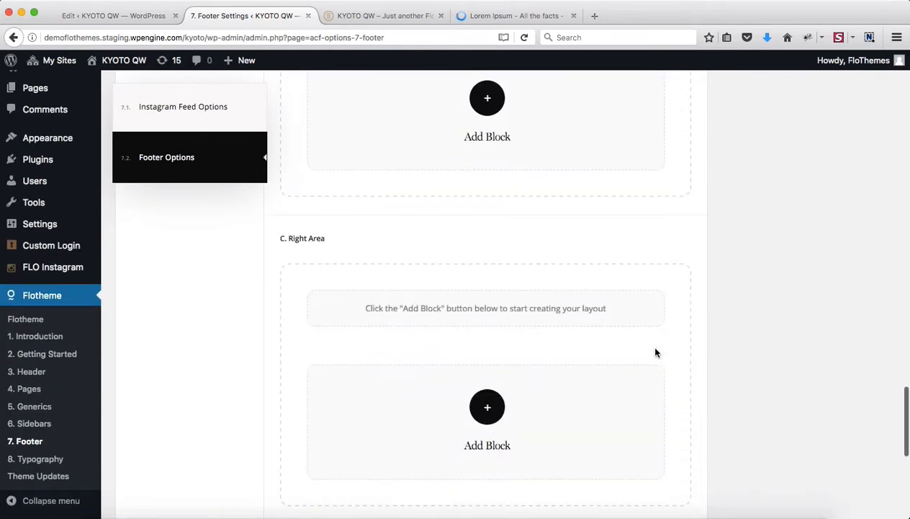
pyautogui.scroll(1, 656, 352)
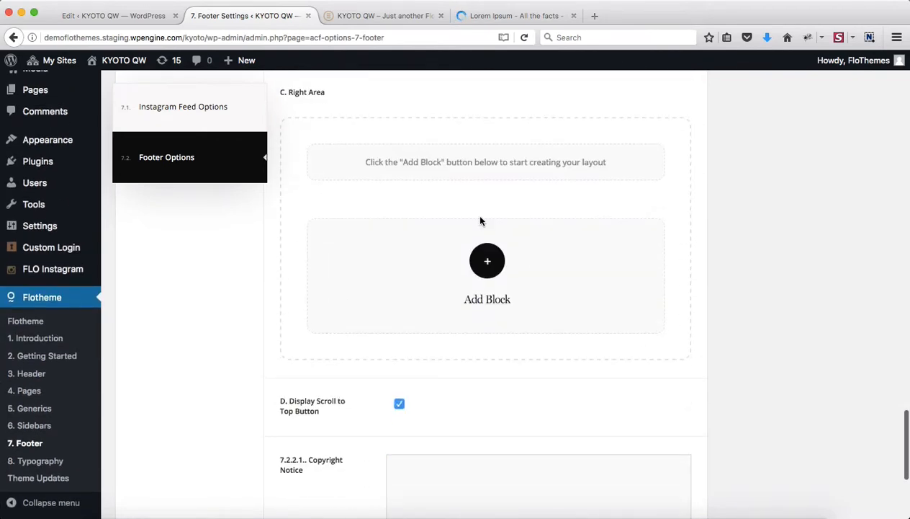
pyautogui.click(485, 259)
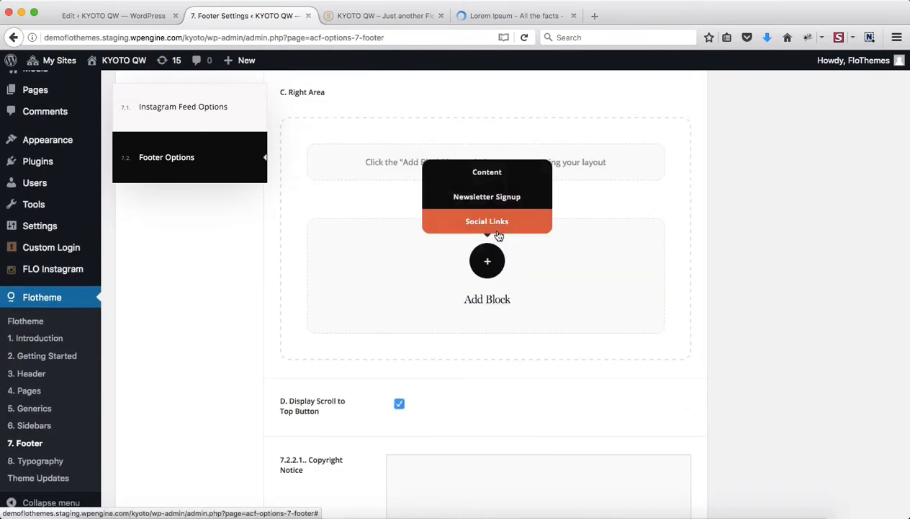
pyautogui.click(507, 185)
pyautogui.scroll(-3, 474, 459)
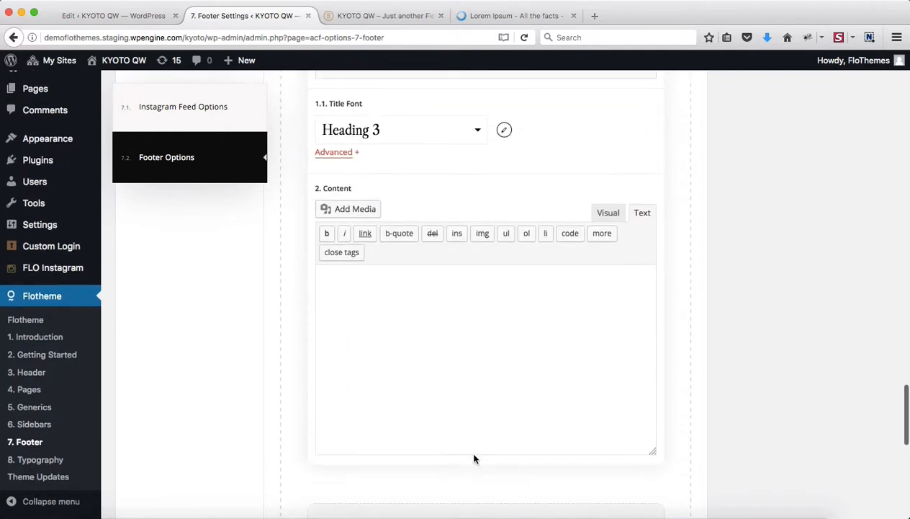
pyautogui.press('super+v')
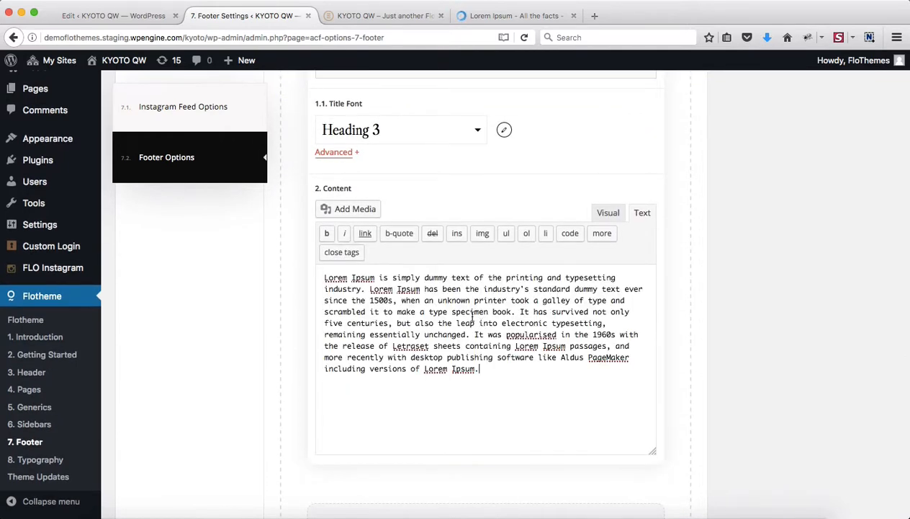
# Switch the Right Area content to visual editing and delete everything after "Lorem Ipsum is simply dummy text"
pyautogui.click(606, 211)
pyautogui.scroll(-2, 497, 386)
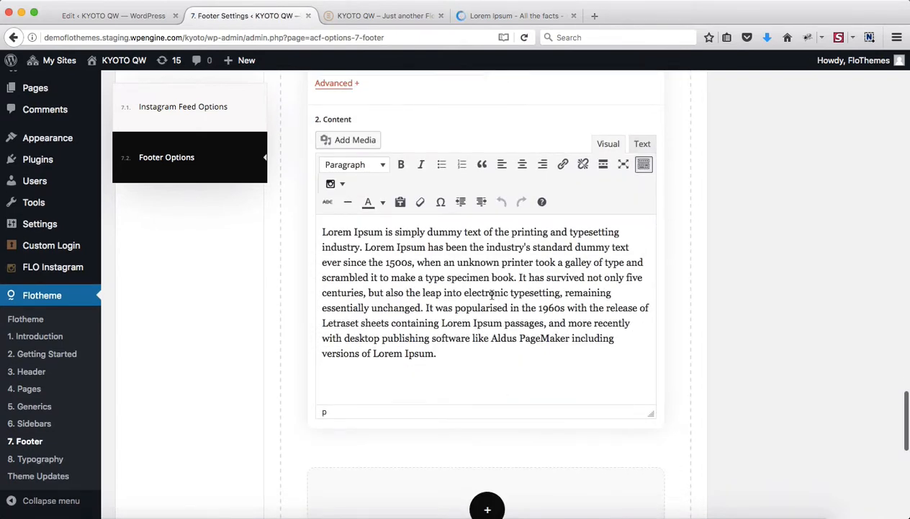
pyautogui.keyDown('shift'); pyautogui.click(484, 232); pyautogui.keyUp('shift')
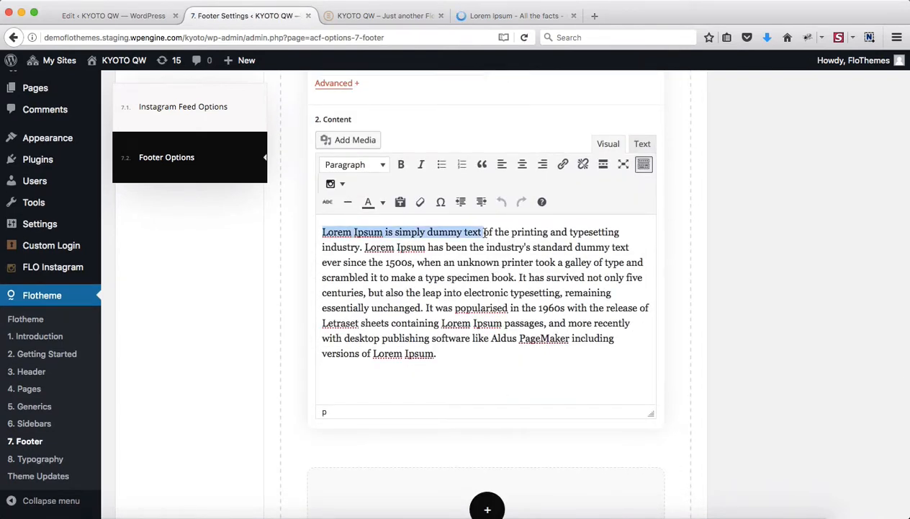
pyautogui.moveTo(484, 233); pyautogui.dragTo(546, 352)
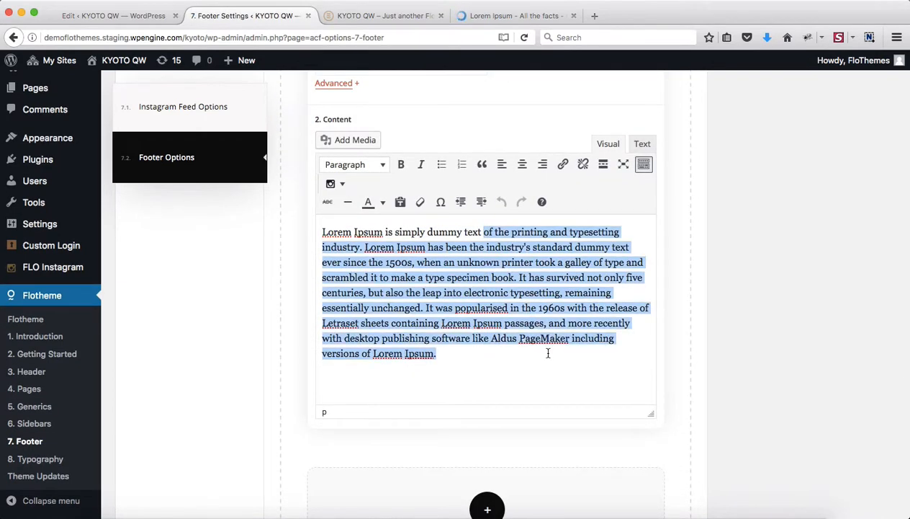
pyautogui.press('BackSpace')
# Format the remaining Right Area line as a bulleted list and start a second bullet below it
pyautogui.press('super+a')
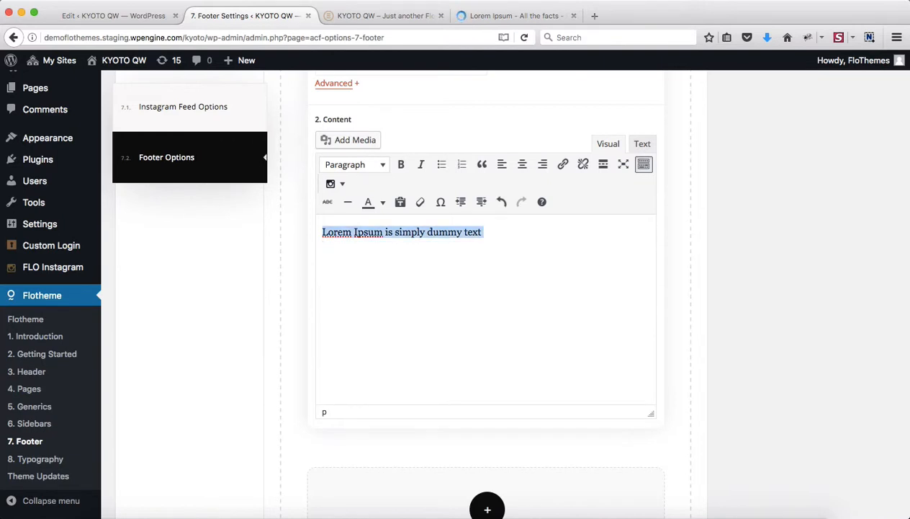
pyautogui.click(441, 164)
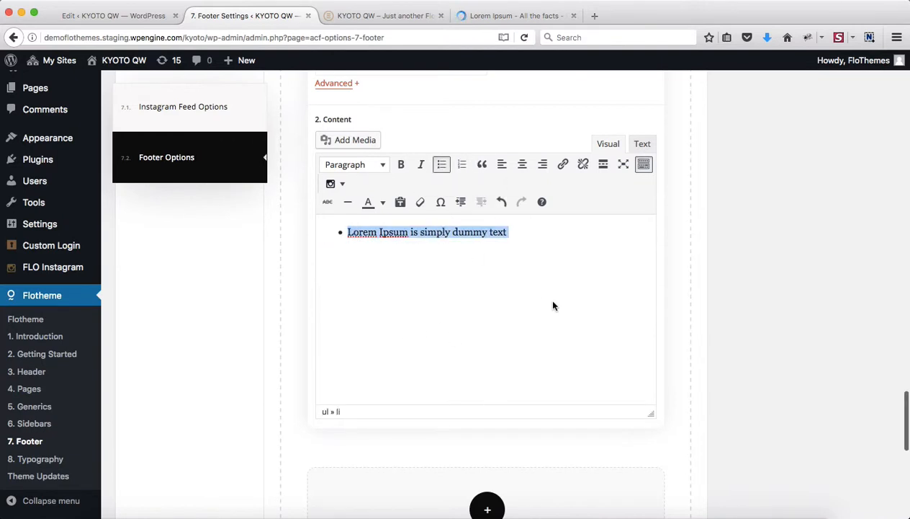
pyautogui.click(518, 239)
pyautogui.press('Return')
pyautogui.press('Return')
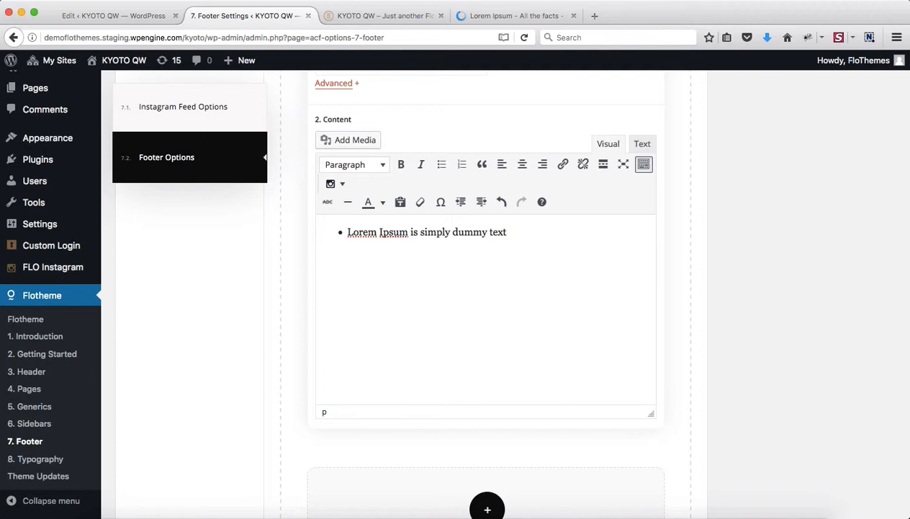
pyautogui.press('BackSpace')
pyautogui.press('Return')
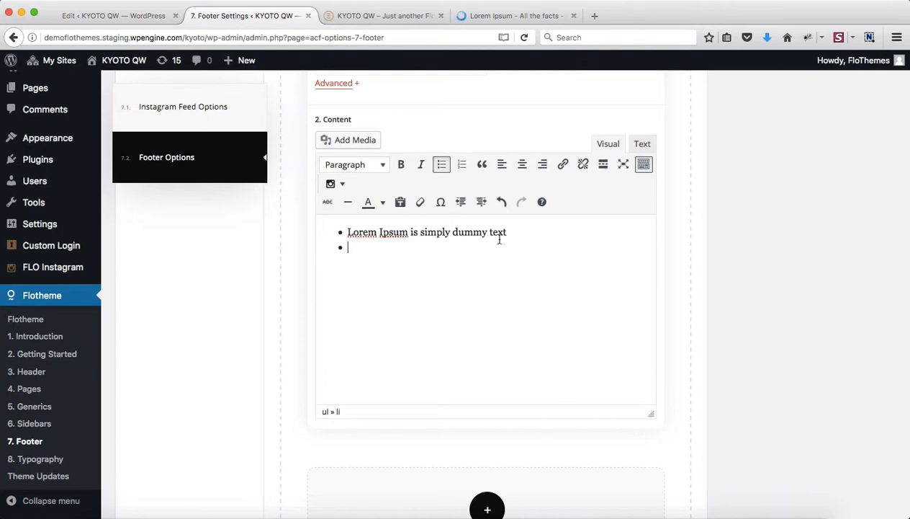
# Copy the first bullet's text into three more bullets to make a list of four identical items
pyautogui.moveTo(527, 230); pyautogui.dragTo(347, 232)
pyautogui.press('super+c')
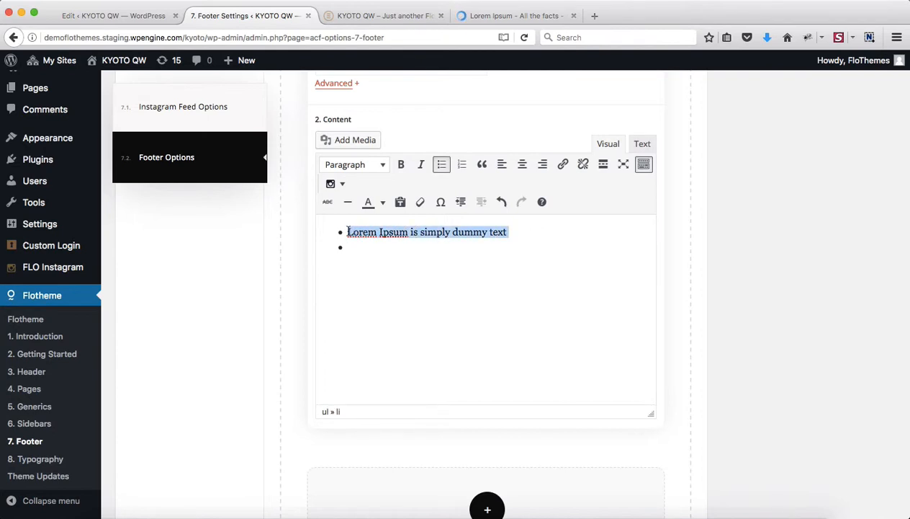
pyautogui.click(357, 247)
pyautogui.press('super+v')
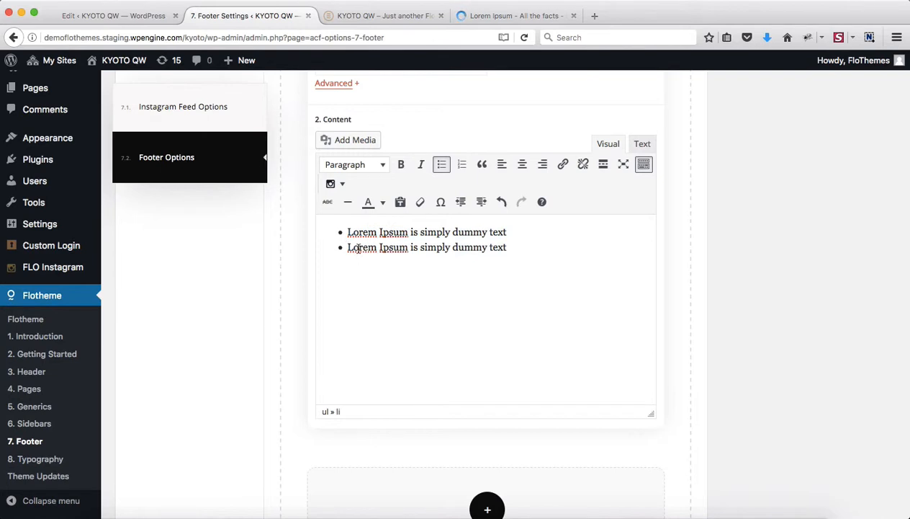
pyautogui.press('Return')
pyautogui.press('super+v')
pyautogui.press('Return')
pyautogui.press('super+v')
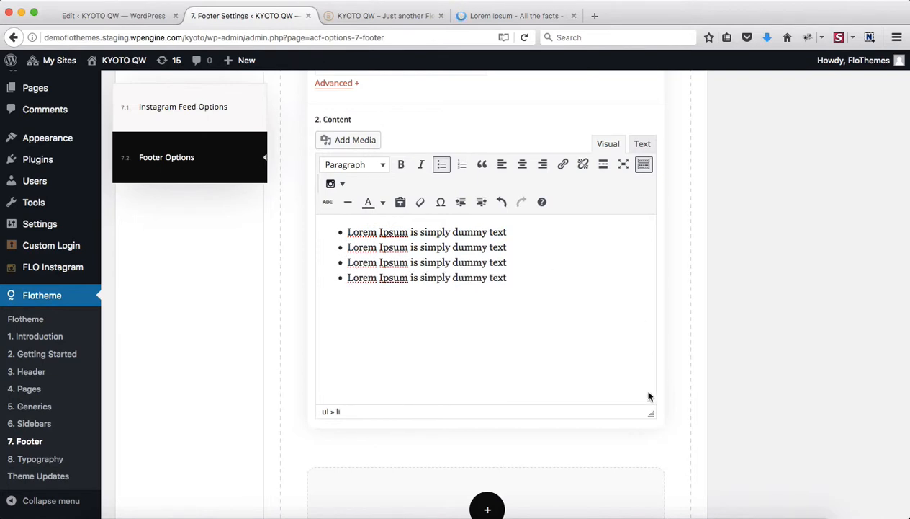
# Add a Social Links block below the Content block in the Right Area
pyautogui.scroll(-15, 702, 331)
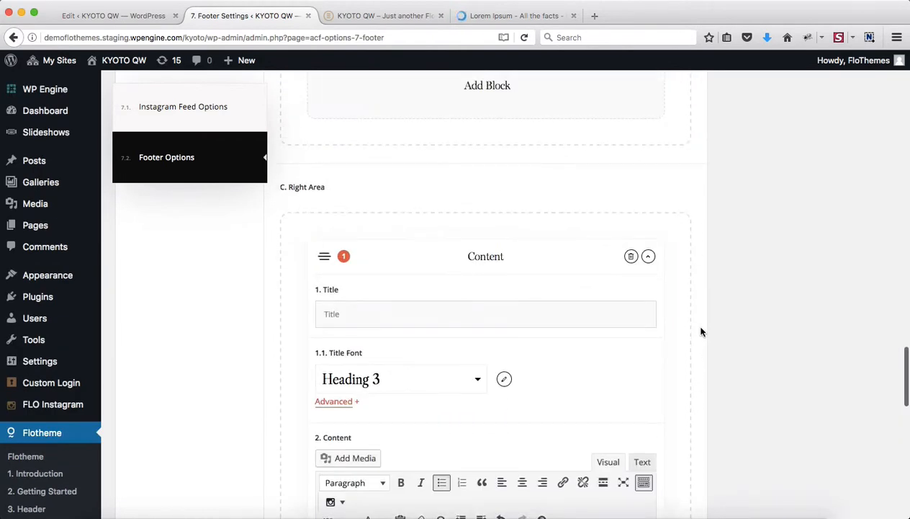
pyautogui.scroll(3, 702, 332)
pyautogui.scroll(-5, 703, 331)
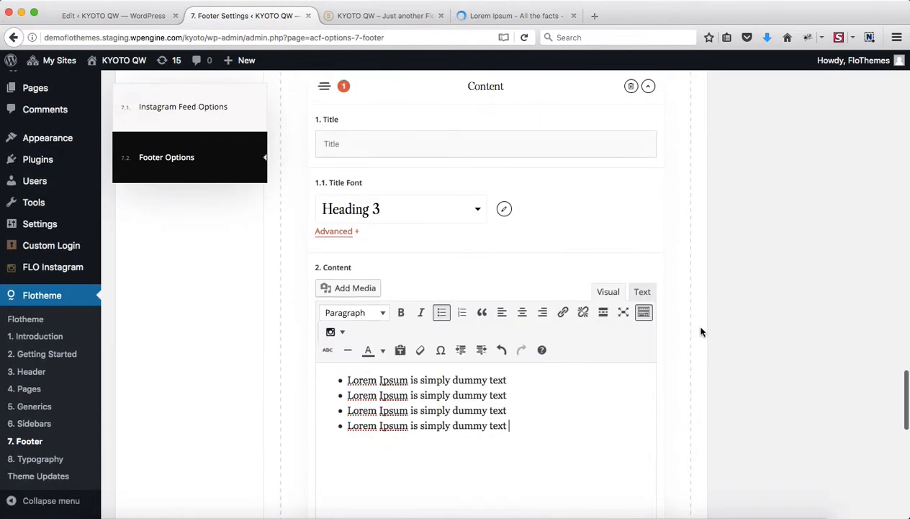
pyautogui.scroll(5, 702, 331)
pyautogui.scroll(5, 703, 331)
pyautogui.scroll(-12, 702, 331)
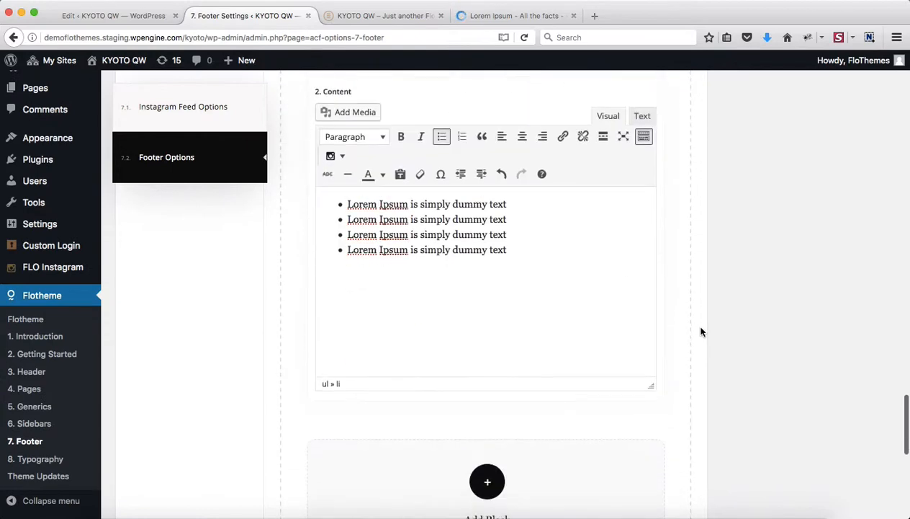
pyautogui.scroll(-2, 553, 401)
pyautogui.click(488, 346)
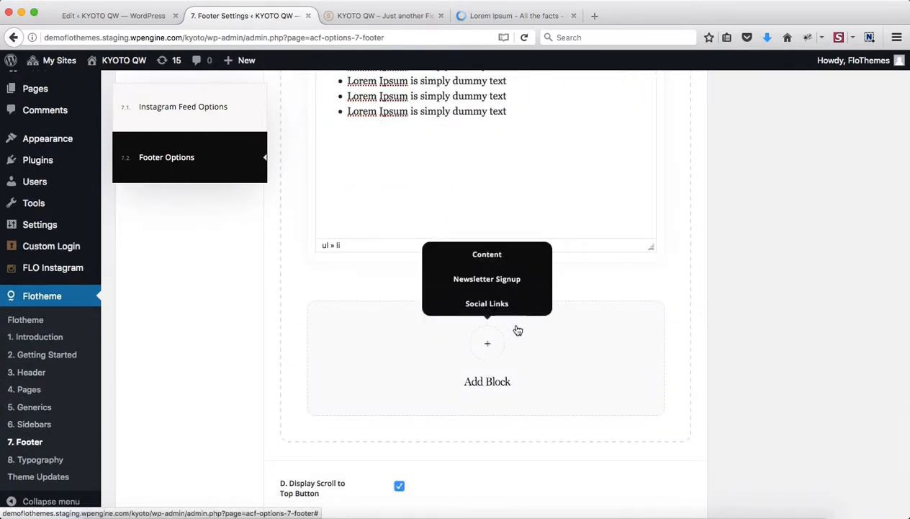
pyautogui.click(507, 304)
pyautogui.scroll(-4, 706, 325)
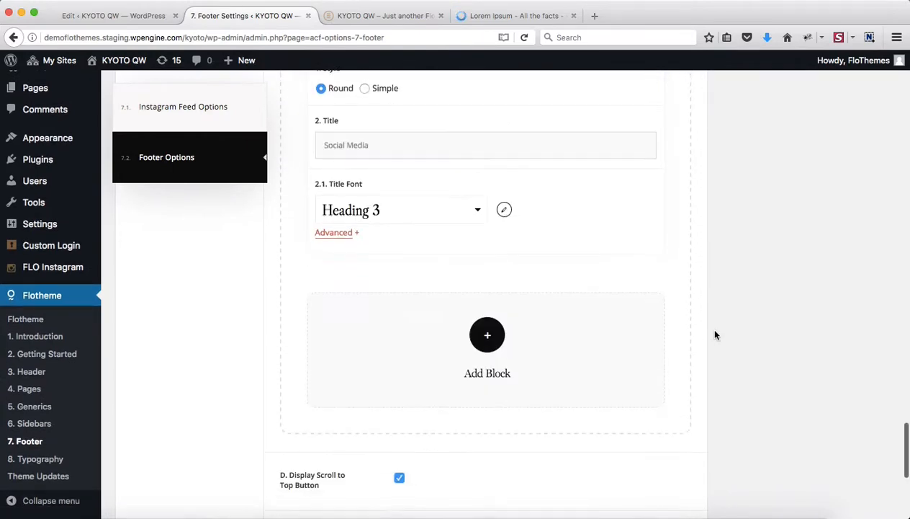
# Save the footer settings, then reload the live site and check the two-column footer down to the logo
pyautogui.scroll(15, 627, 376)
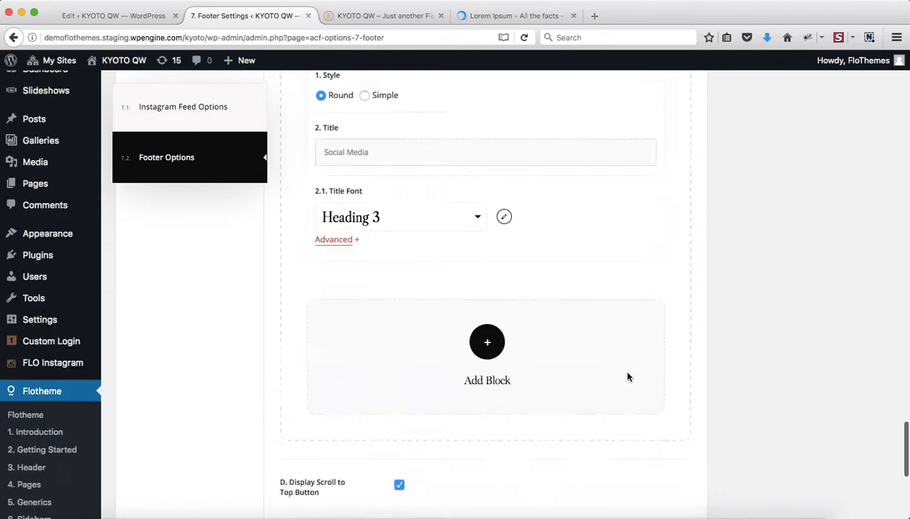
pyautogui.scroll(10, 791, 390)
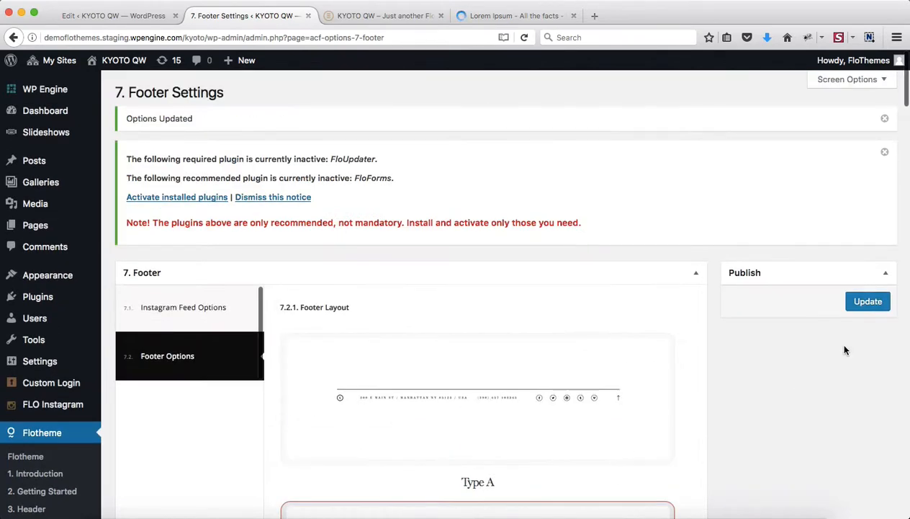
pyautogui.click(865, 301)
pyautogui.hotkey('ctrl', 'Tab')
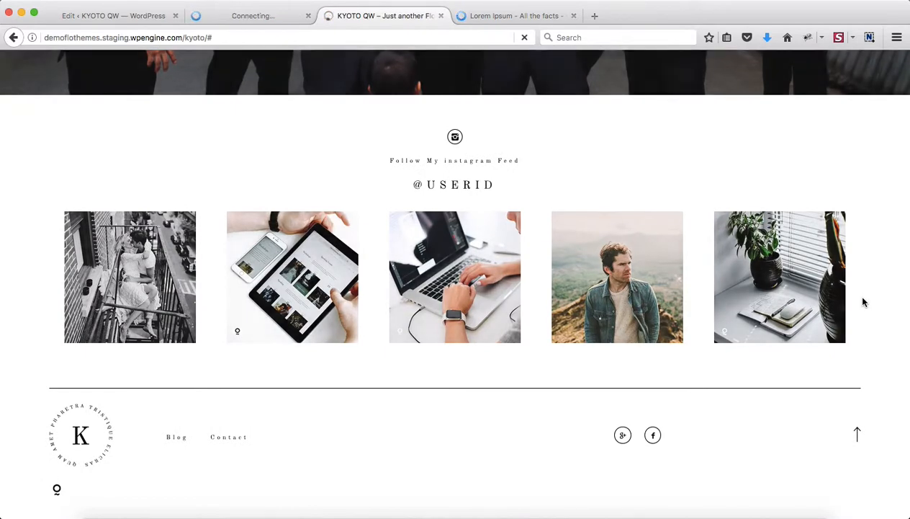
pyautogui.press('super+r')
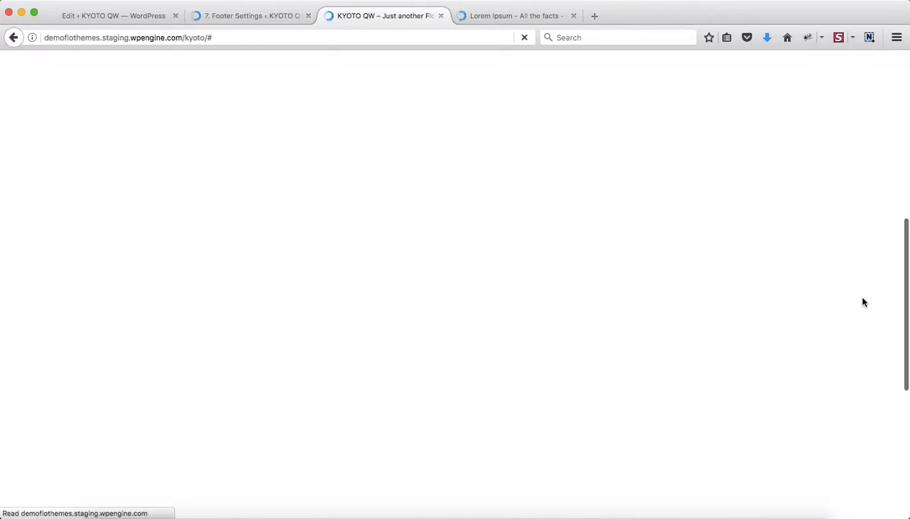
pyautogui.scroll(-4, 863, 302)
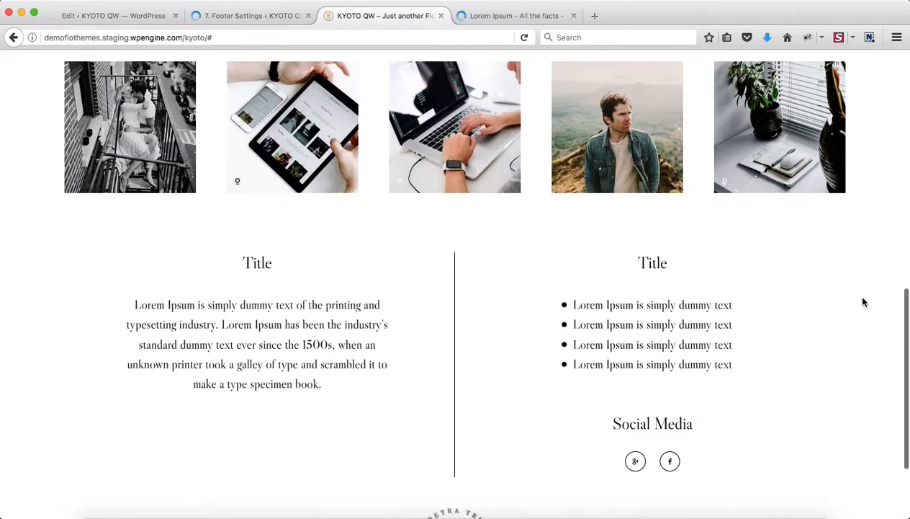
pyautogui.scroll(-1, 282, 318)
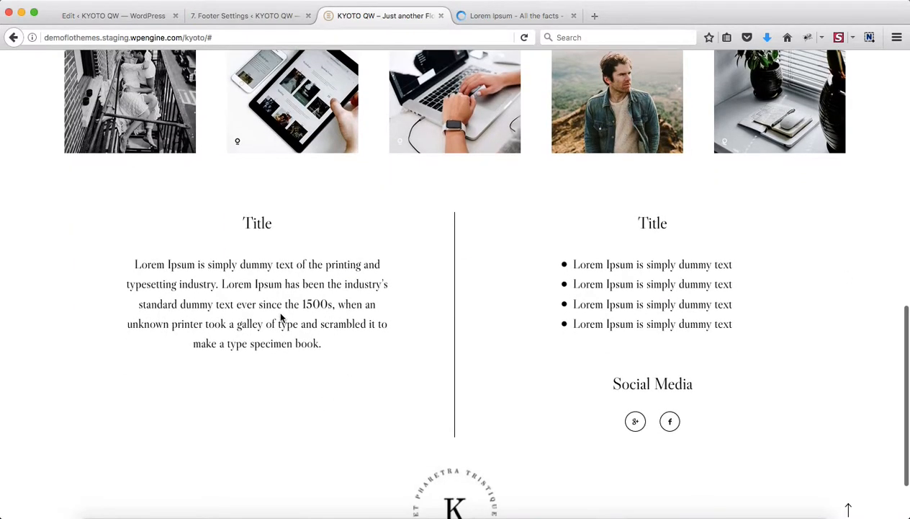
pyautogui.scroll(-2, 283, 318)
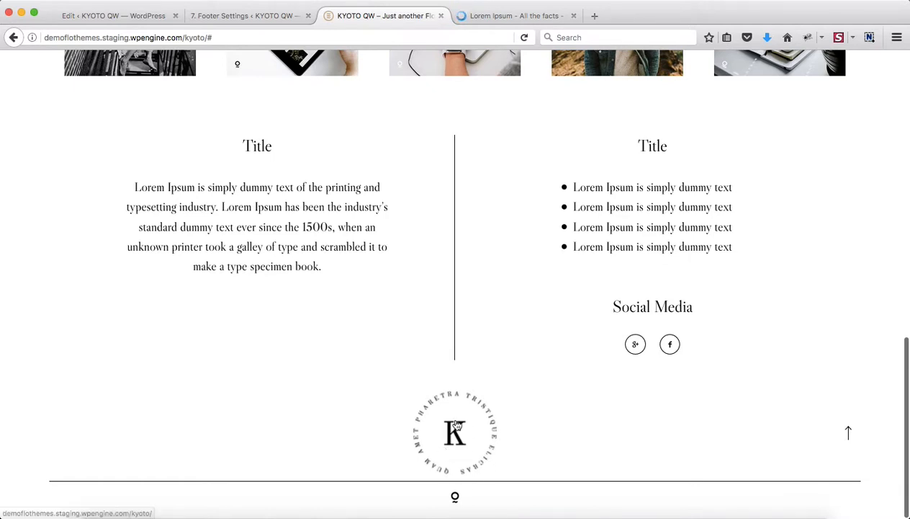
pyautogui.scroll(2, 457, 424)
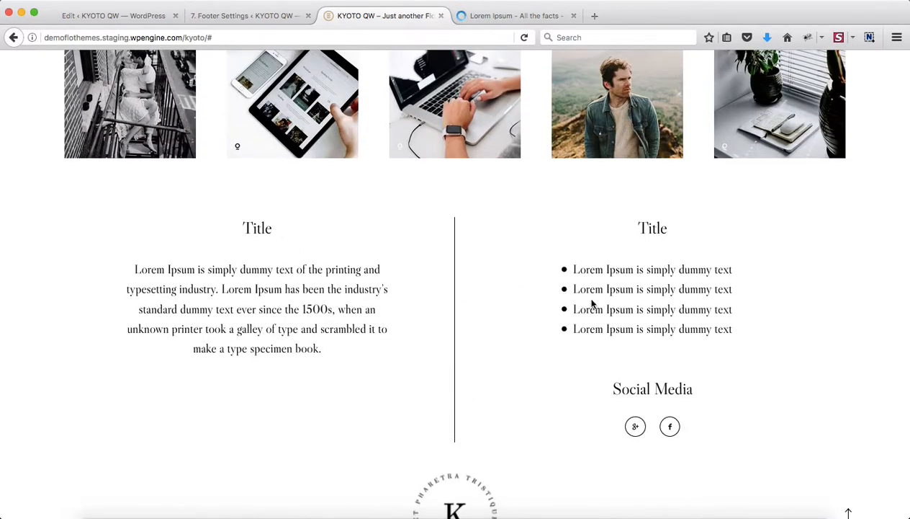
pyautogui.scroll(-2, 648, 288)
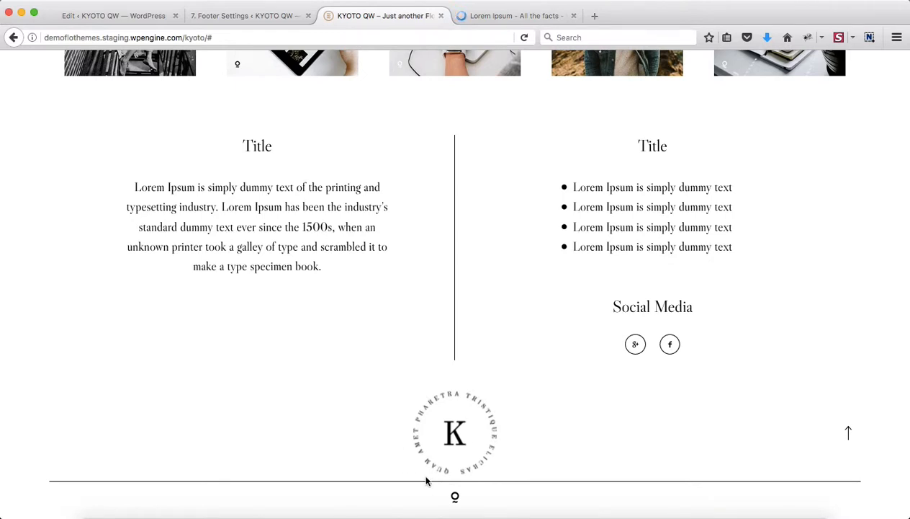
# Return to the Footer Settings and review the area blocks, scroll-to-top option and Copyright Notice fields
pyautogui.click(245, 23)
pyautogui.scroll(-10, 472, 263)
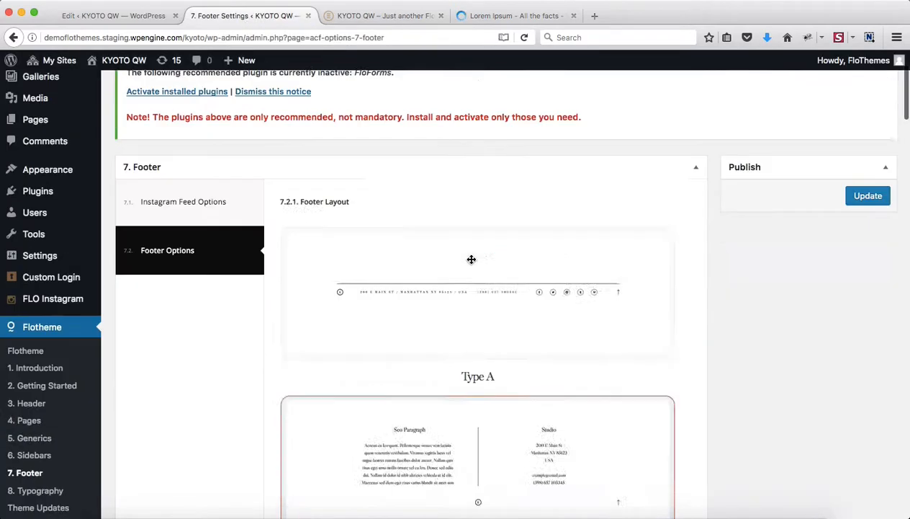
pyautogui.scroll(-1, 471, 263)
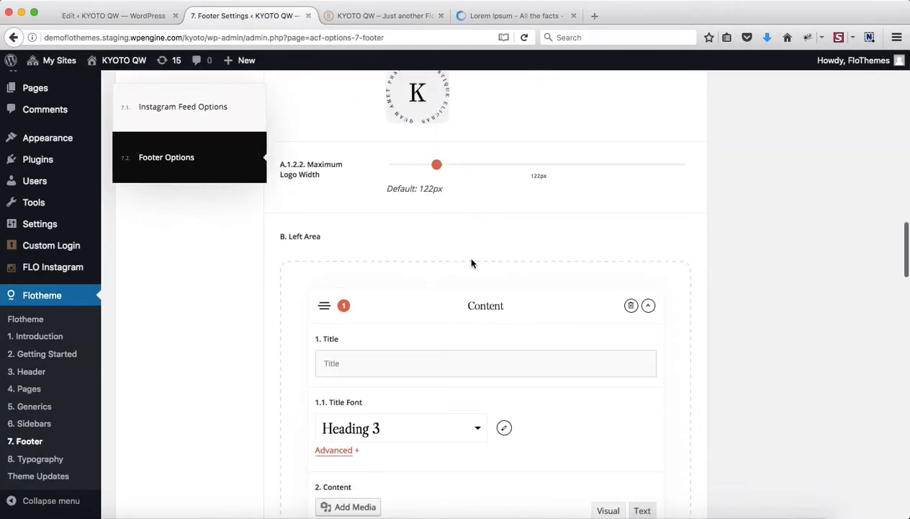
pyautogui.scroll(-10, 472, 263)
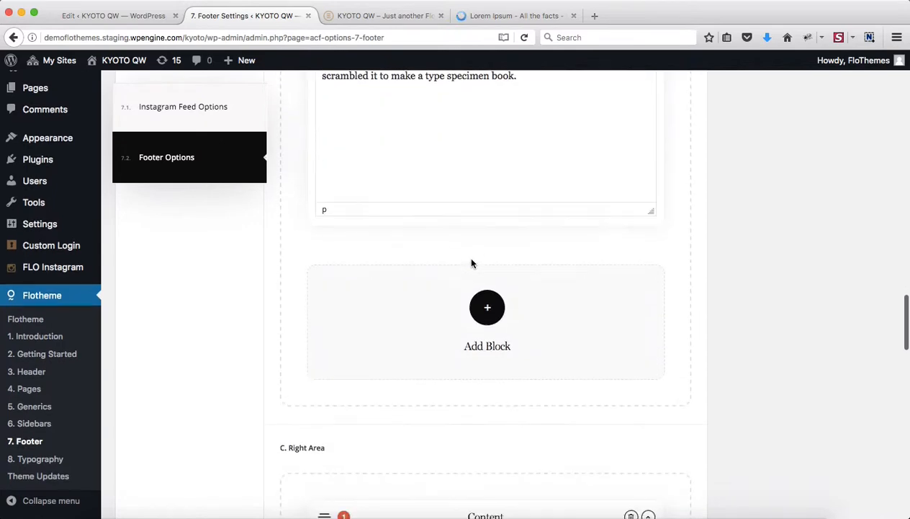
pyautogui.scroll(-10, 472, 261)
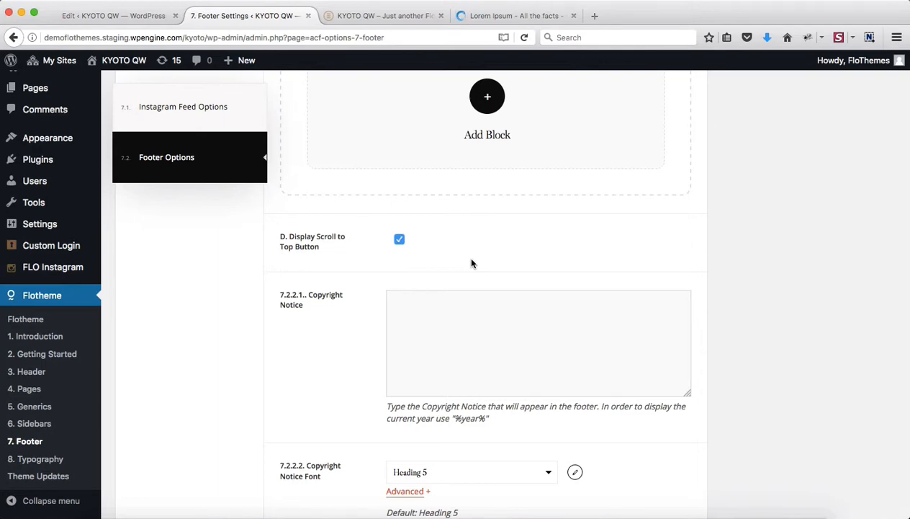
pyautogui.scroll(-2, 472, 263)
pyautogui.scroll(5, 472, 263)
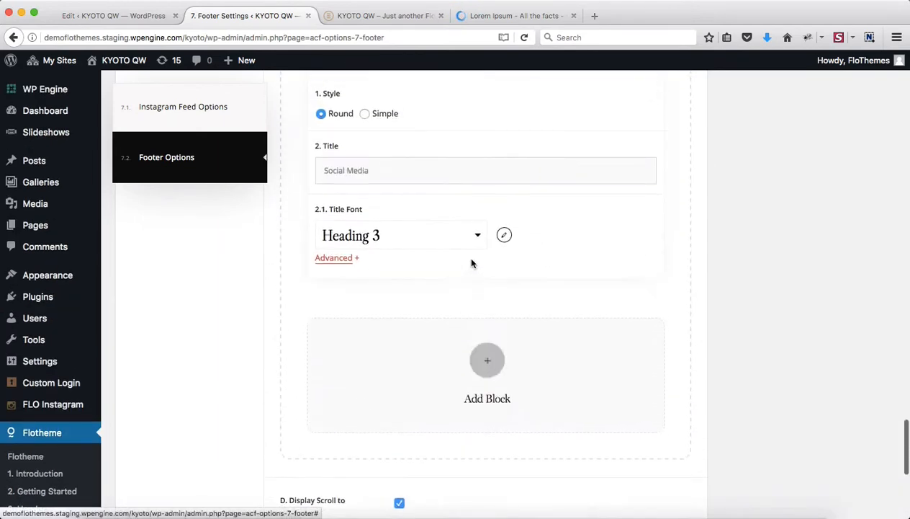
# Switch the footer layout to Type C and review its logo, menu font and menu dropdown options down to the Left Area
pyautogui.scroll(10, 472, 263)
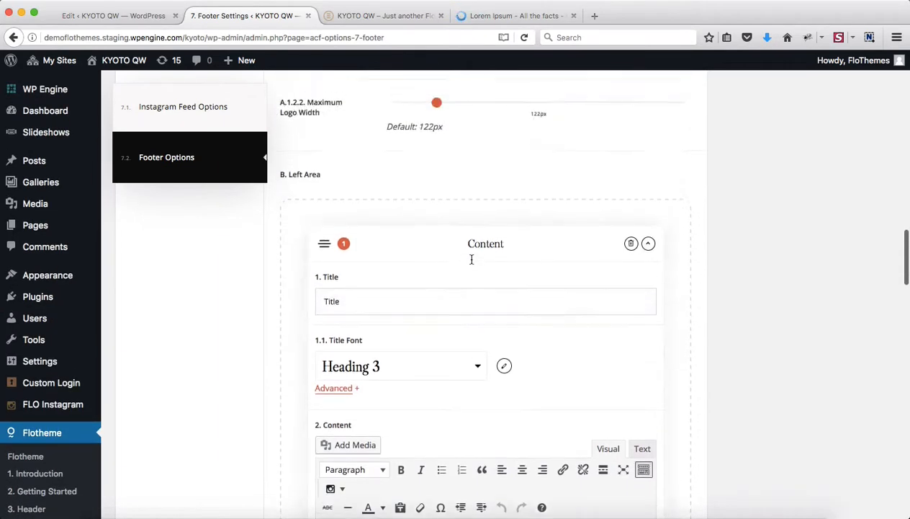
pyautogui.scroll(10, 472, 260)
pyautogui.scroll(-3, 569, 223)
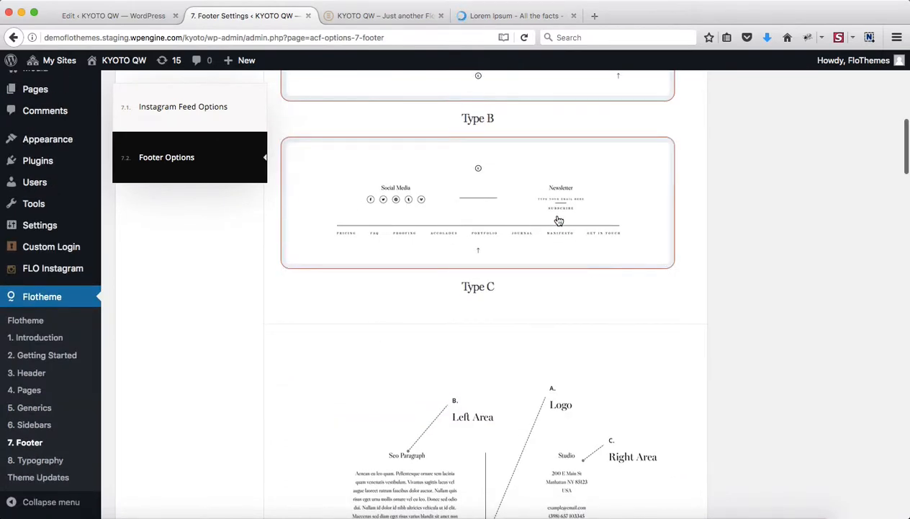
pyautogui.scroll(-6, 715, 187)
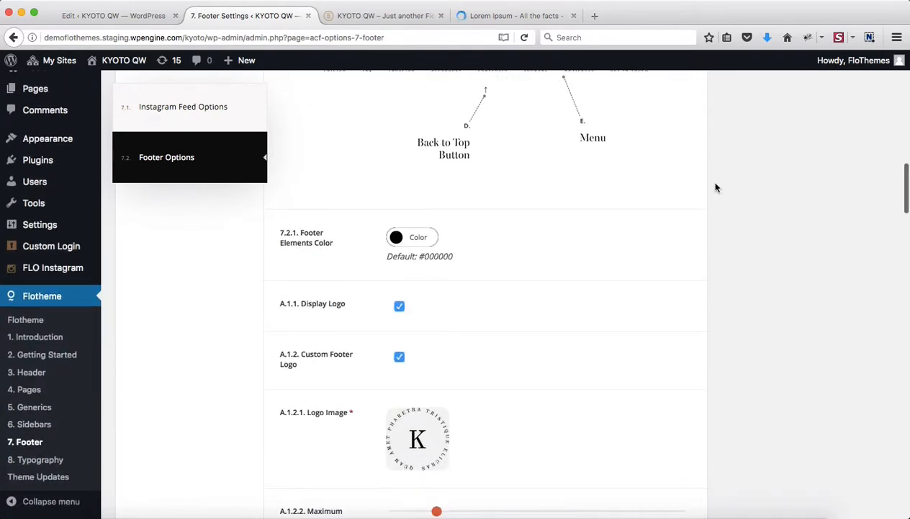
pyautogui.scroll(-10, 715, 187)
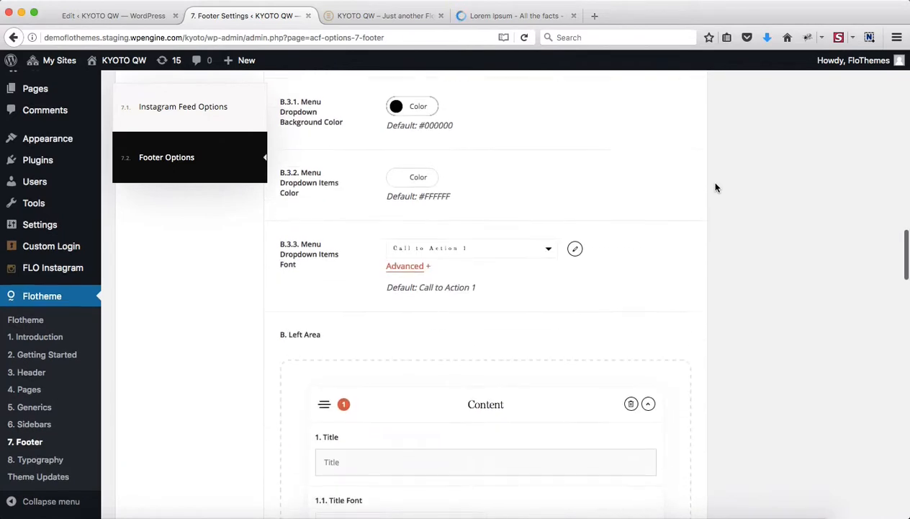
pyautogui.scroll(5, 715, 187)
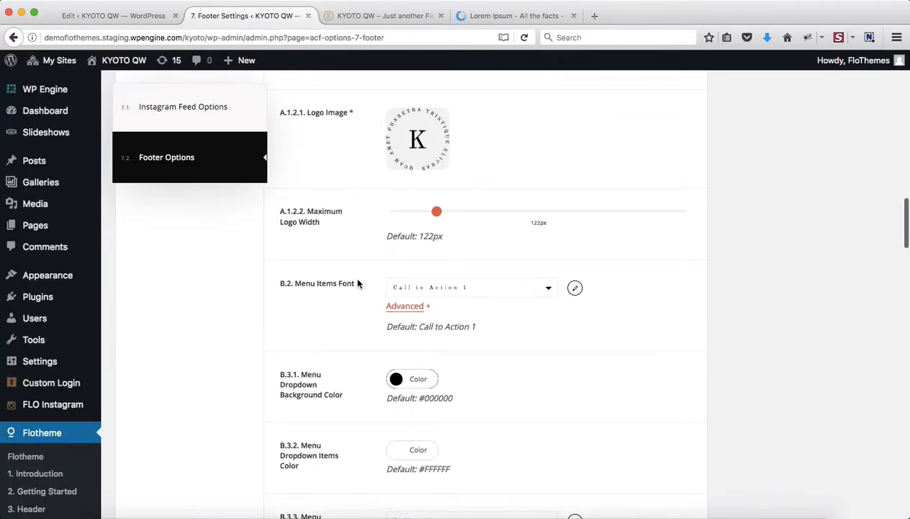
pyautogui.scroll(-6, 358, 283)
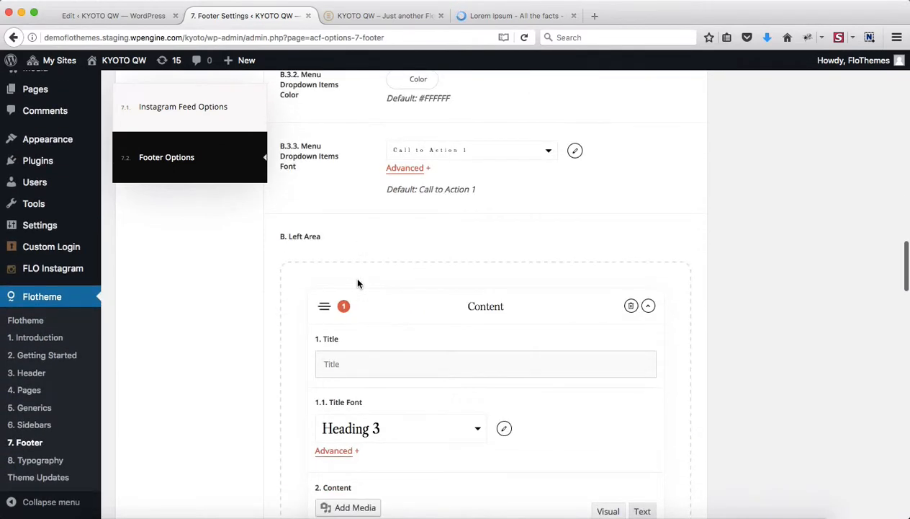
pyautogui.scroll(-3, 357, 283)
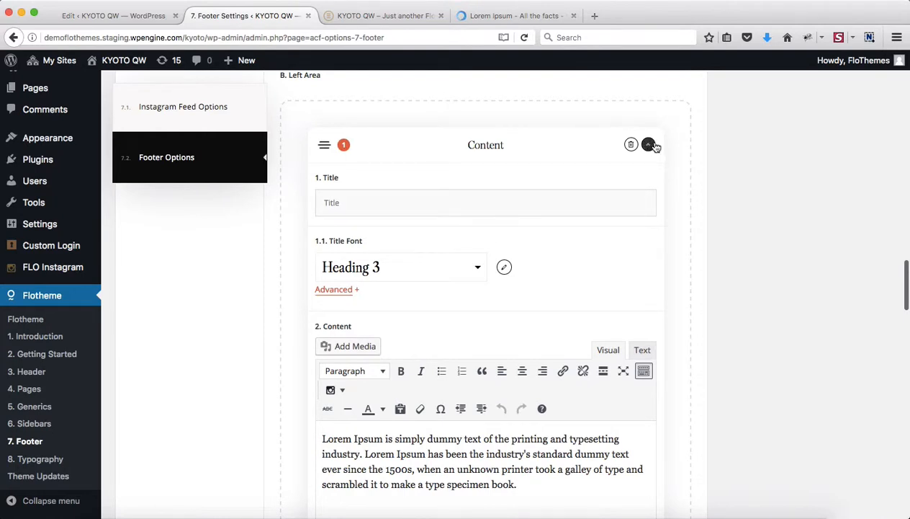
# Collapse the Content block in the Left Area and the Content and Social Links blocks in the Right Area
pyautogui.click(542, 142)
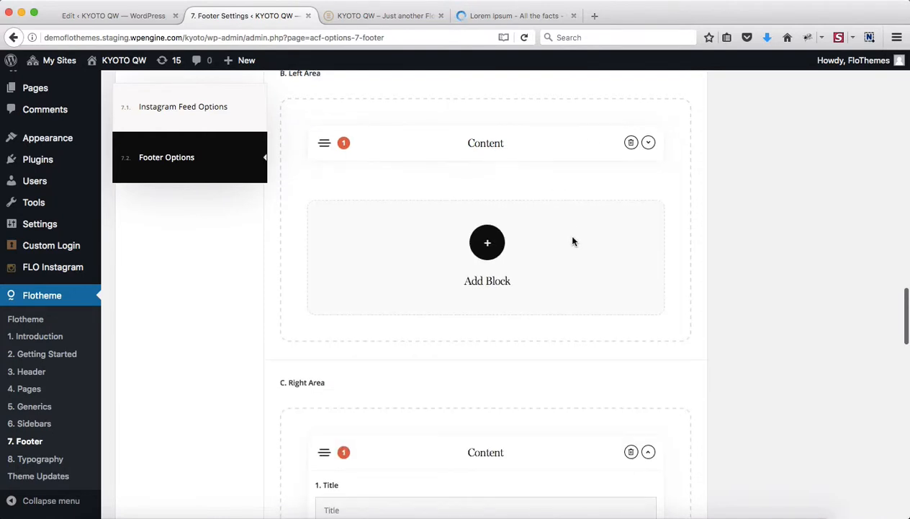
pyautogui.scroll(-3, 569, 238)
pyautogui.click(507, 287)
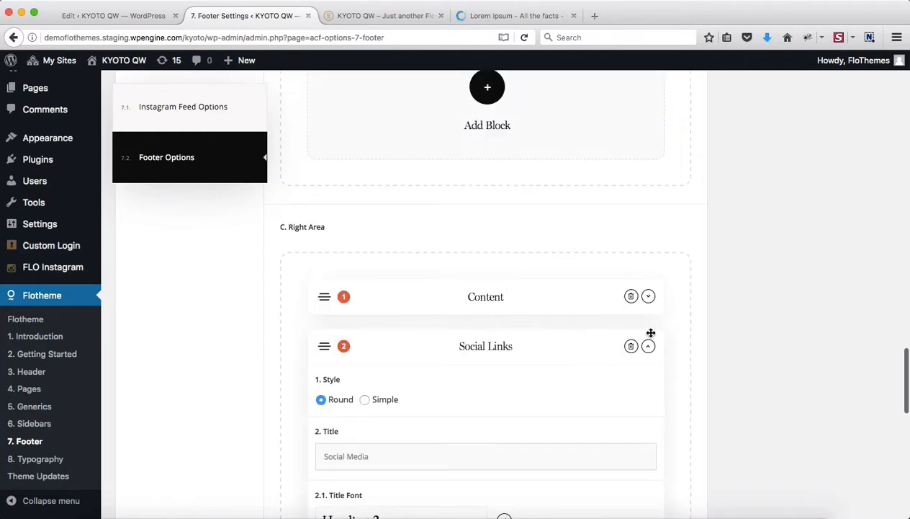
pyautogui.click(555, 350)
pyautogui.scroll(-10, 690, 309)
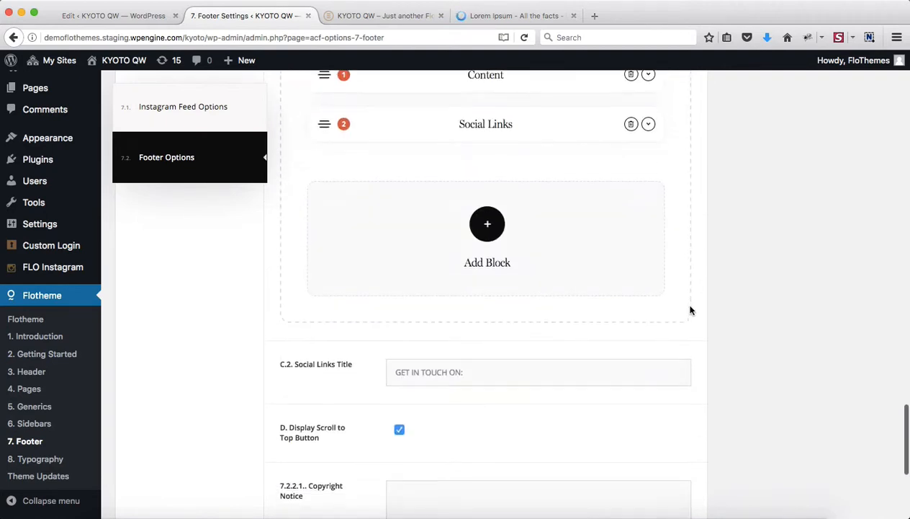
# Save the Type C footer settings, then reload the live site and check the redesigned footer at the end of the page
pyautogui.scroll(10, 690, 308)
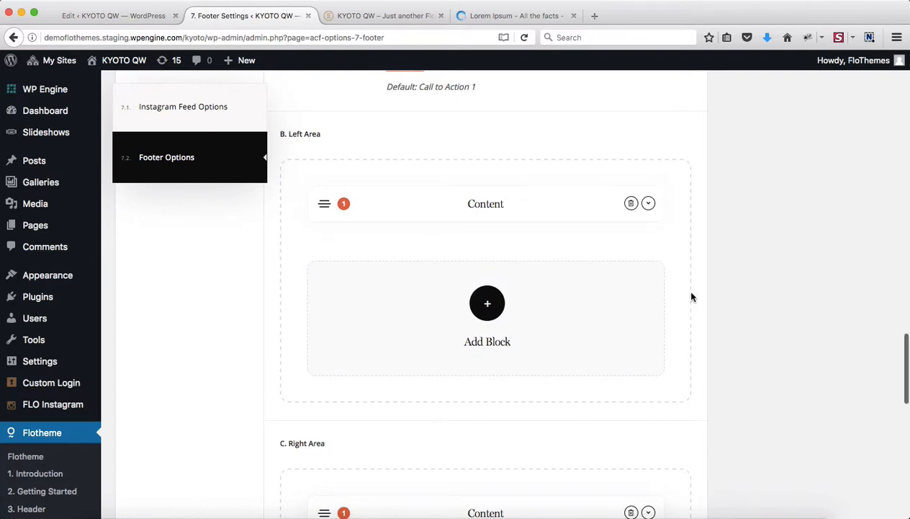
pyautogui.scroll(-10, 692, 297)
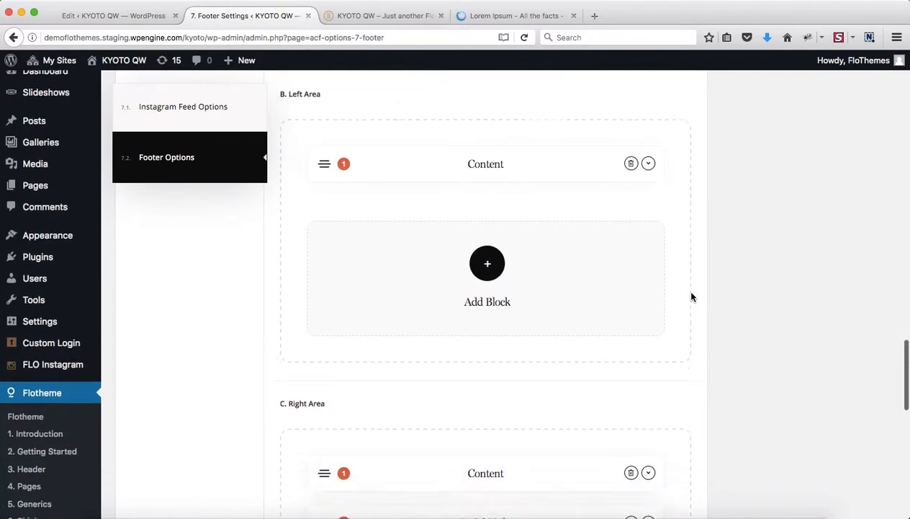
pyautogui.scroll(5, 724, 286)
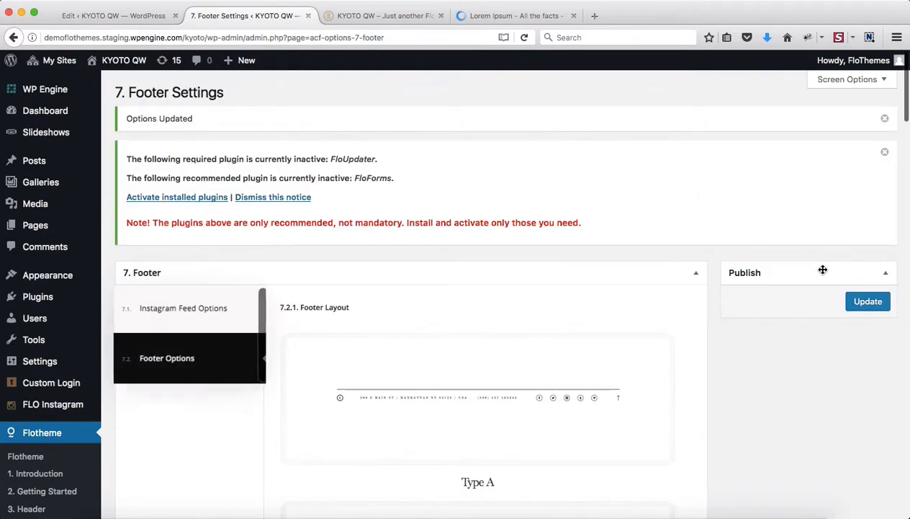
pyautogui.click(864, 302)
pyautogui.click(389, 17)
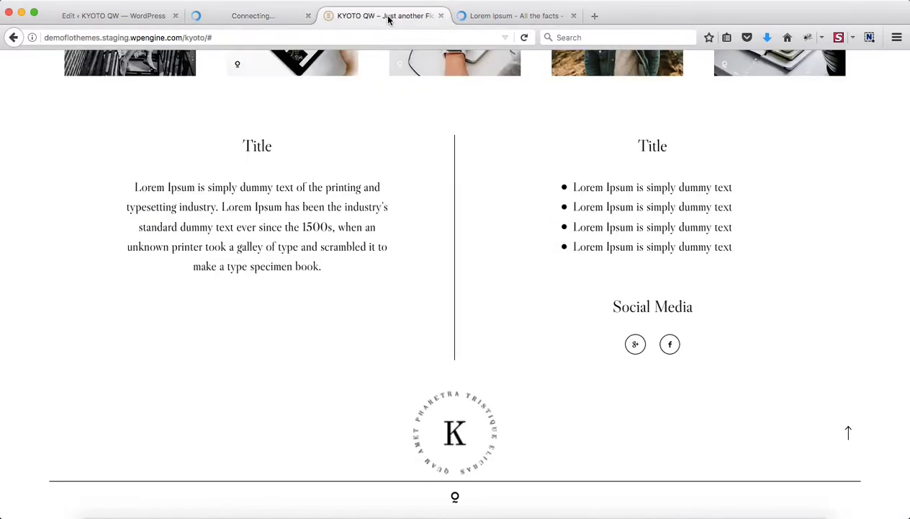
pyautogui.press('super+r')
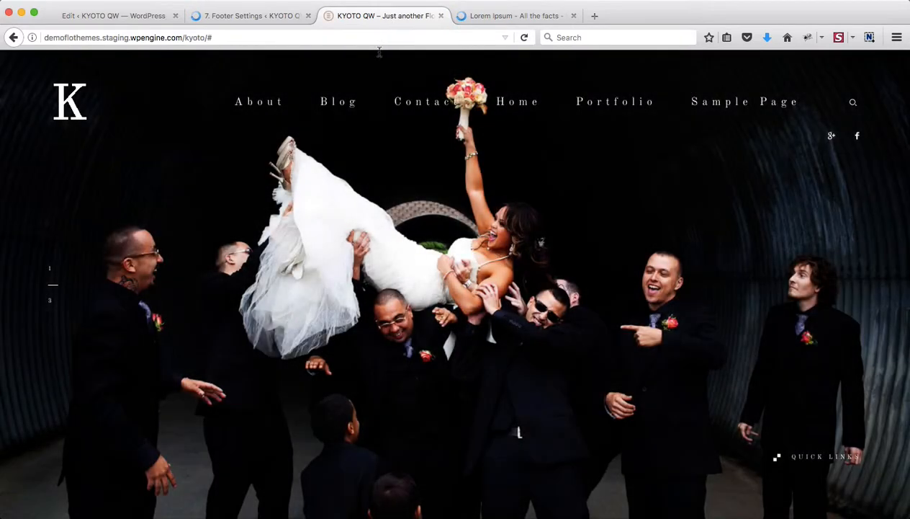
pyautogui.scroll(-15, 342, 149)
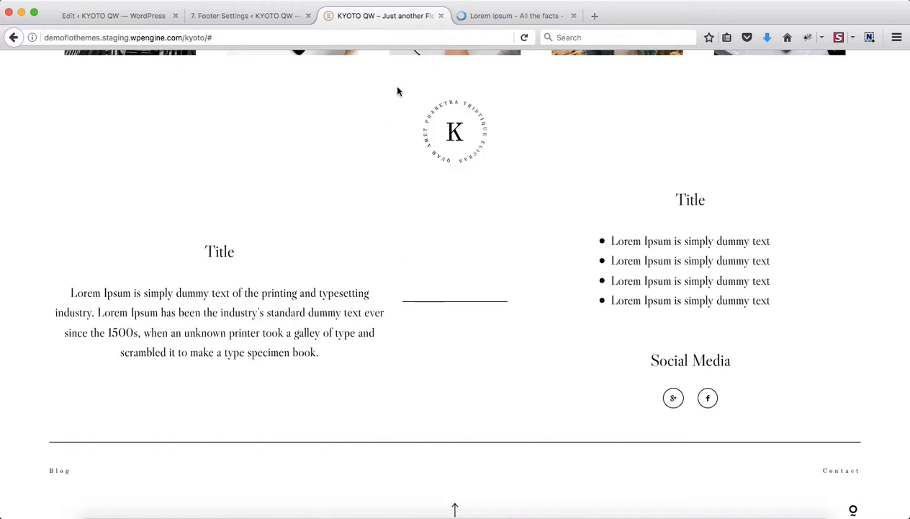
# Check the end of the live footer, then return to the Footer Settings and list the block types available for the Right Area
pyautogui.click(252, 15)
pyautogui.click(342, 16)
pyautogui.scroll(-2, 315, 233)
pyautogui.click(236, 16)
pyautogui.scroll(-20, 445, 244)
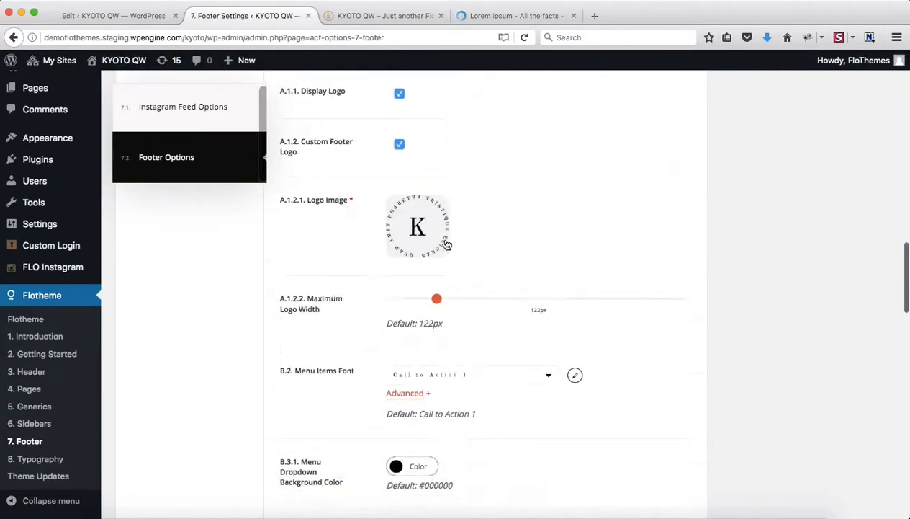
pyautogui.scroll(-4, 445, 244)
pyautogui.scroll(3, 447, 244)
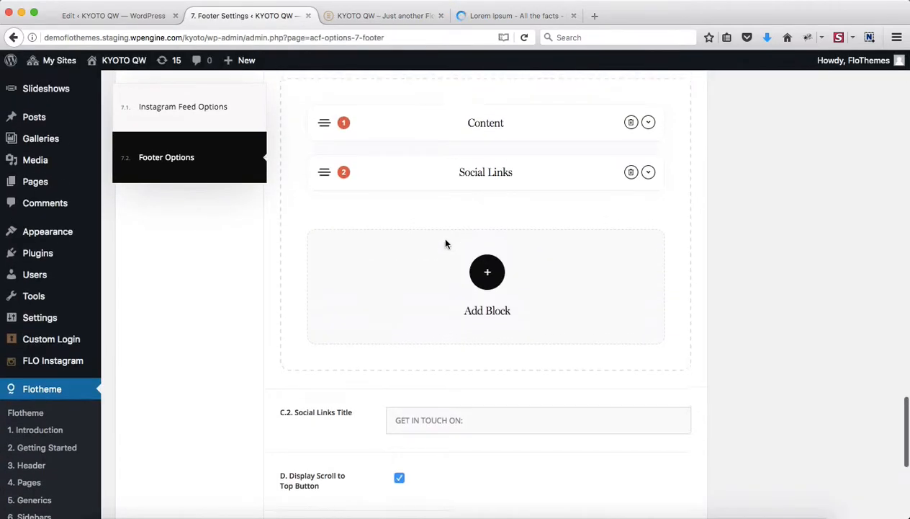
pyautogui.click(482, 306)
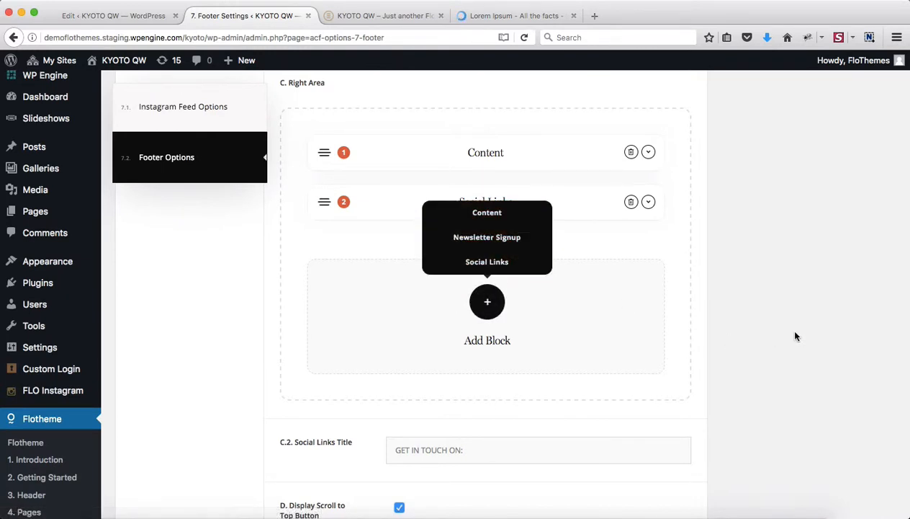
# Expand the Left Area's Content block and view its title, font and content fields
pyautogui.scroll(5, 775, 292)
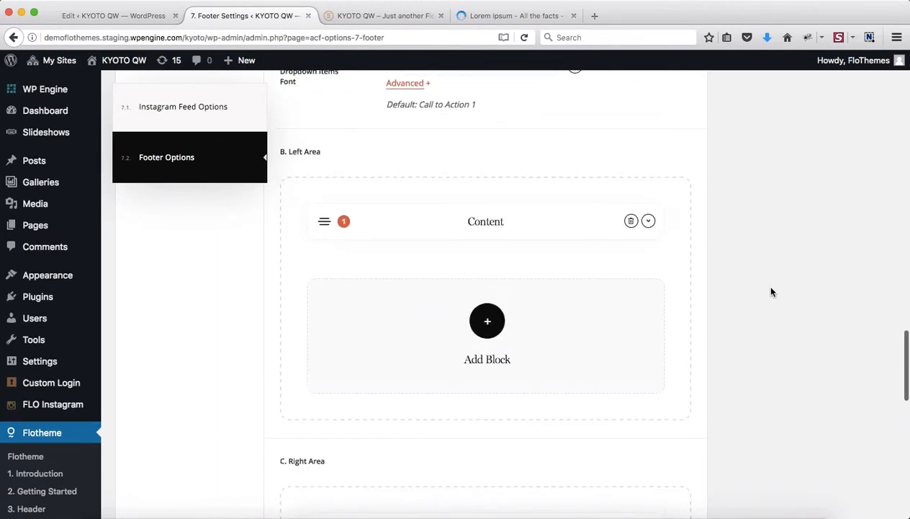
pyautogui.click(578, 226)
pyautogui.scroll(-3, 683, 337)
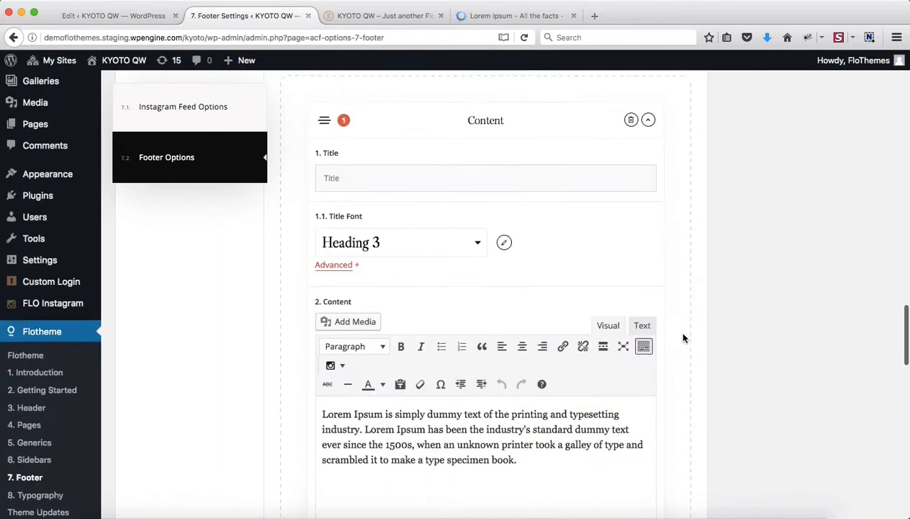